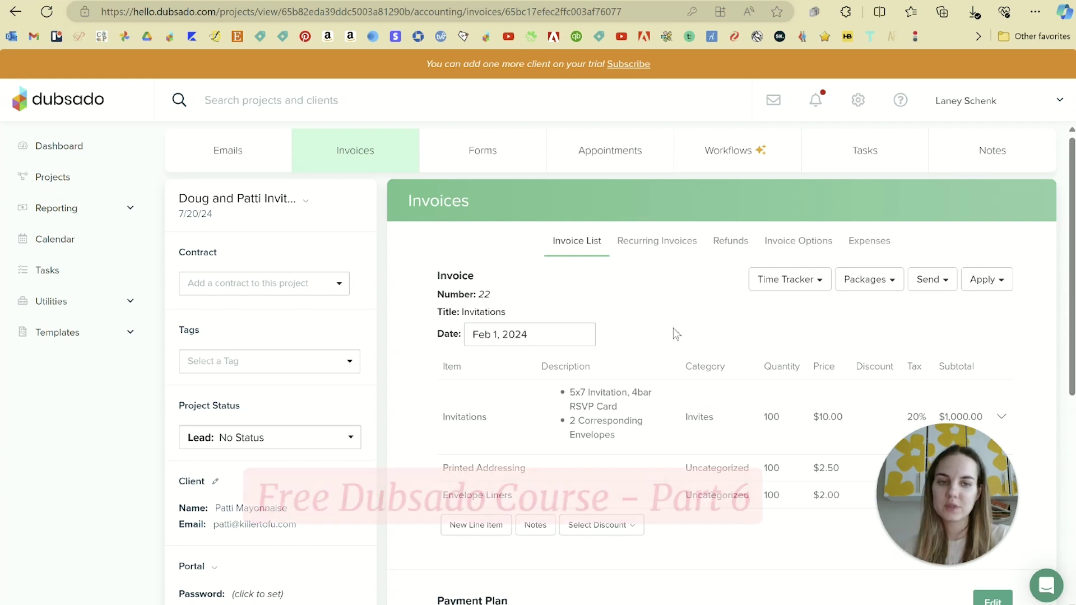
- Open the package templates from the project's invoice page
scroll(674, 327, down, 2)
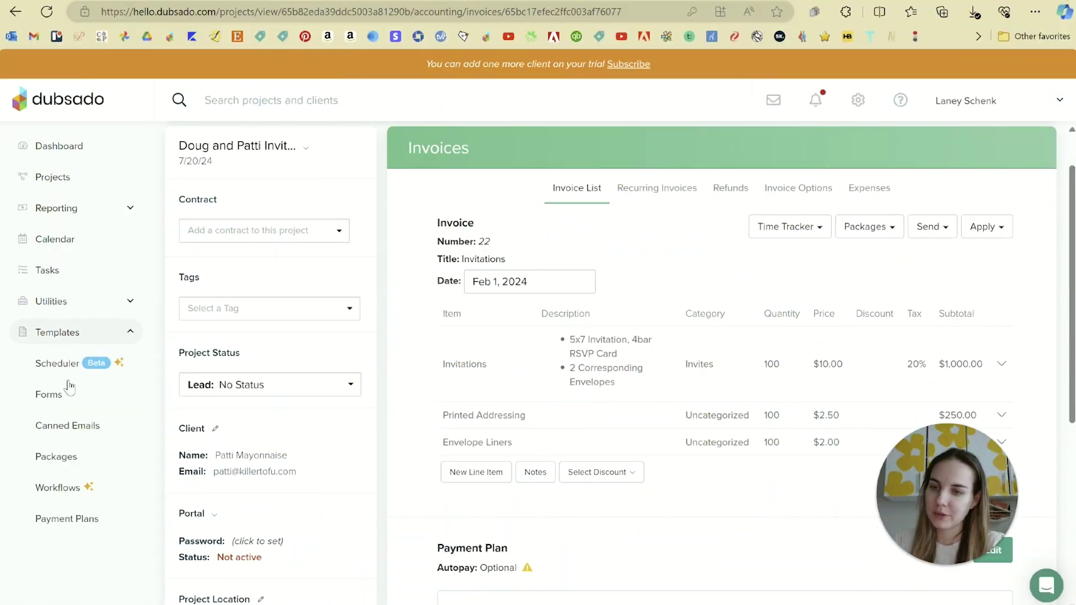
click(85, 465)
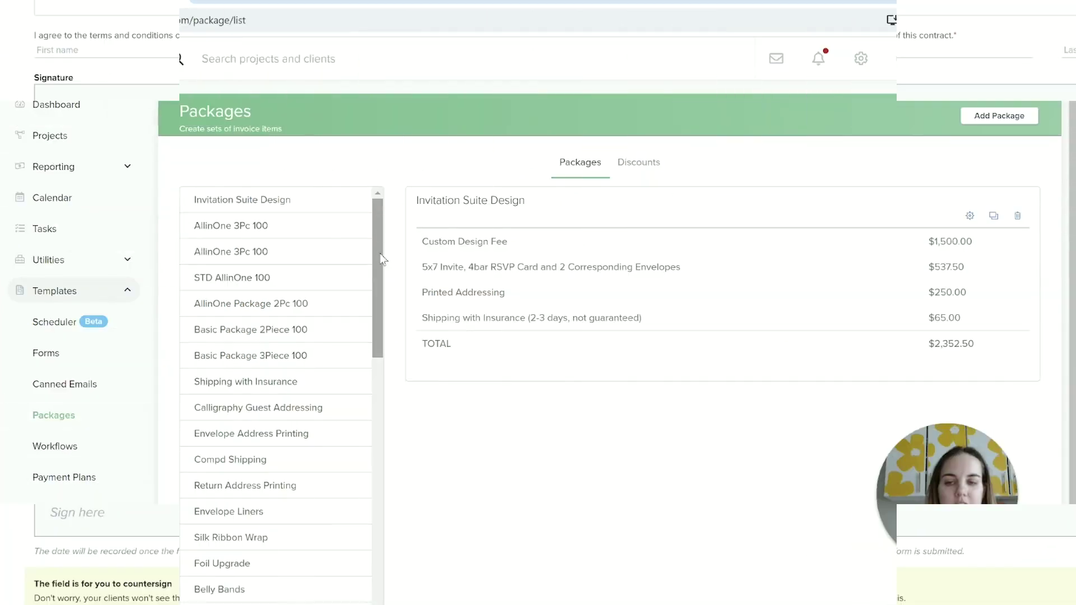
- Examine the line items of the Invitation Suite Design package, and return to the package list
drag(384, 267, 401, 237)
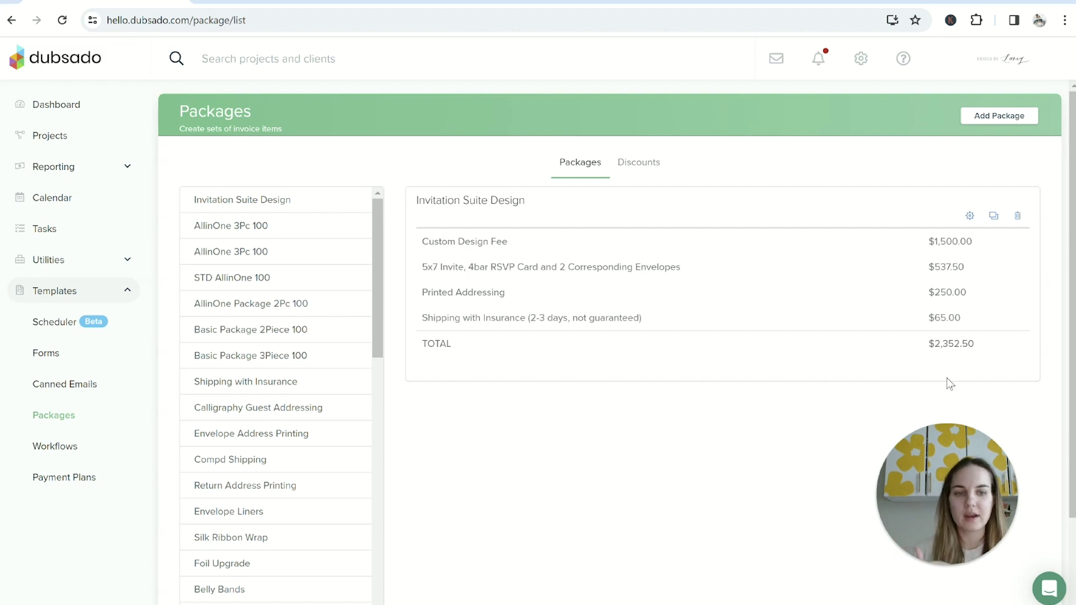
click(971, 217)
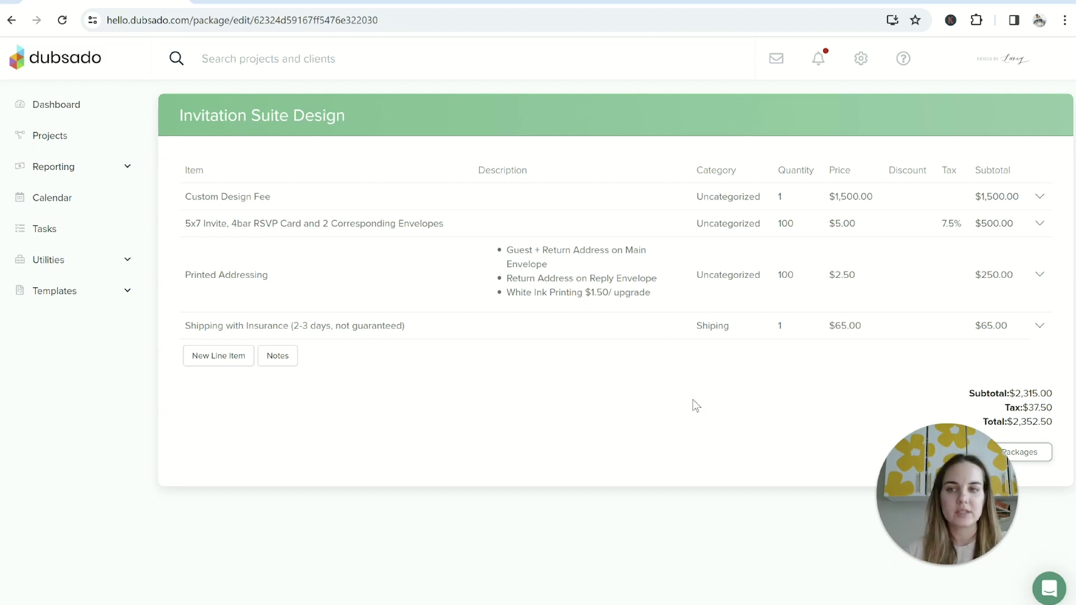
click(12, 20)
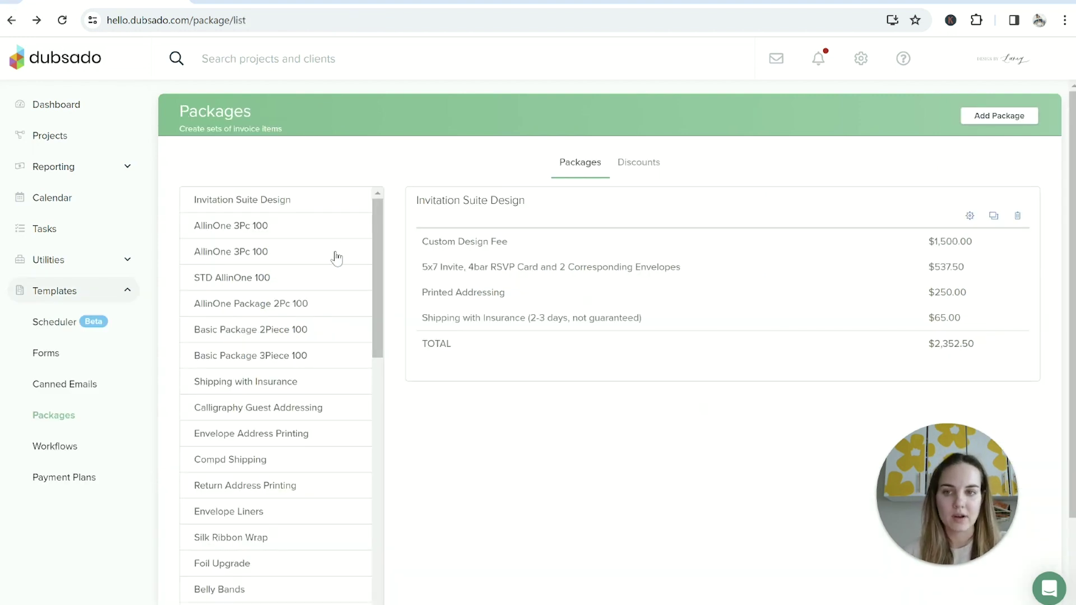
- Look through the add-on packages, including Calligraphy Guest Addressing, Envelope Liners, Silk Ribbon Wrap and Foil Upgrade
scroll(311, 341, down, 2)
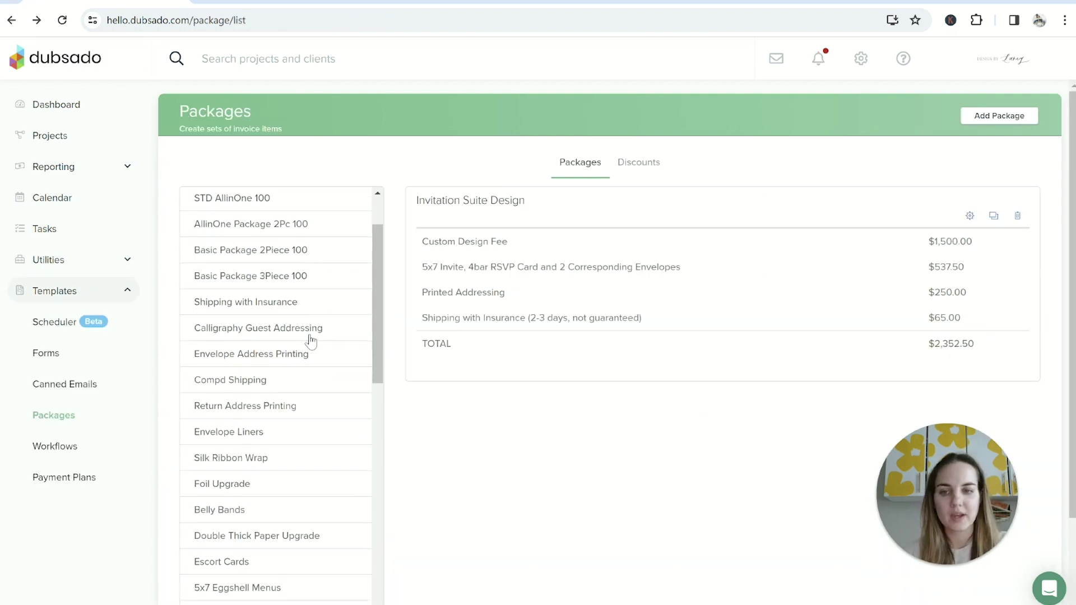
click(267, 333)
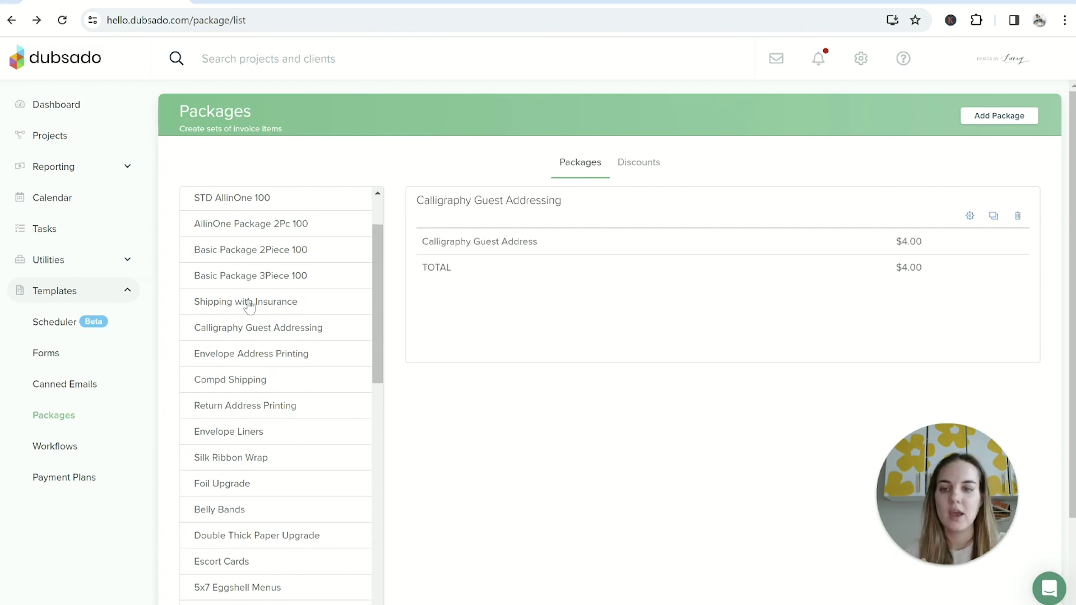
scroll(250, 373, down, 1)
scroll(251, 373, down, 1)
click(251, 370)
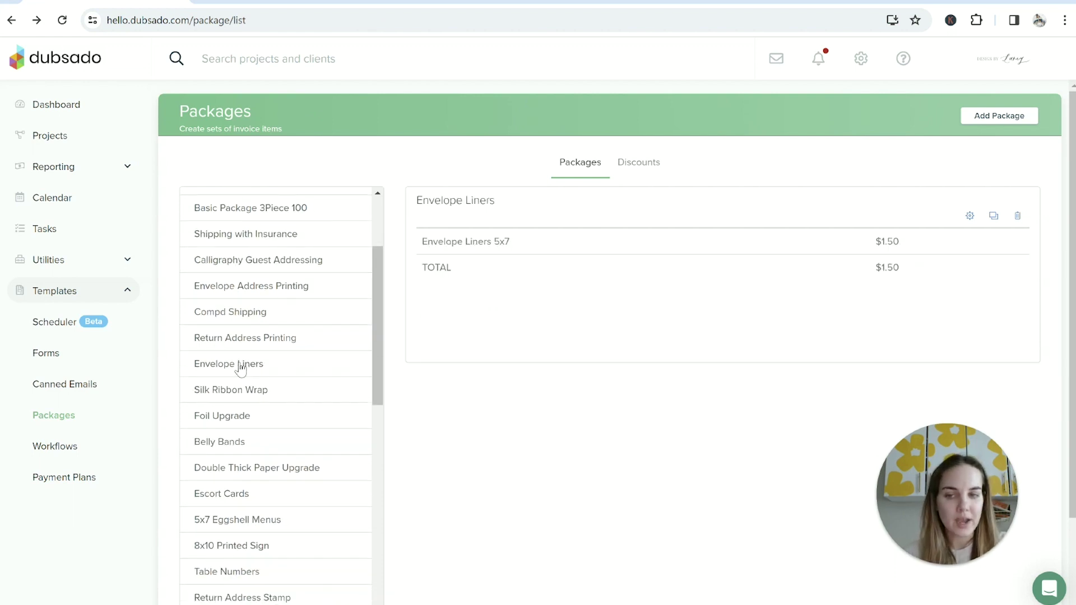
click(251, 395)
click(240, 416)
- Reorder the package list by moving Calligraphy Guest Addressing above Shipping with Insurance
scroll(241, 418, up, 3)
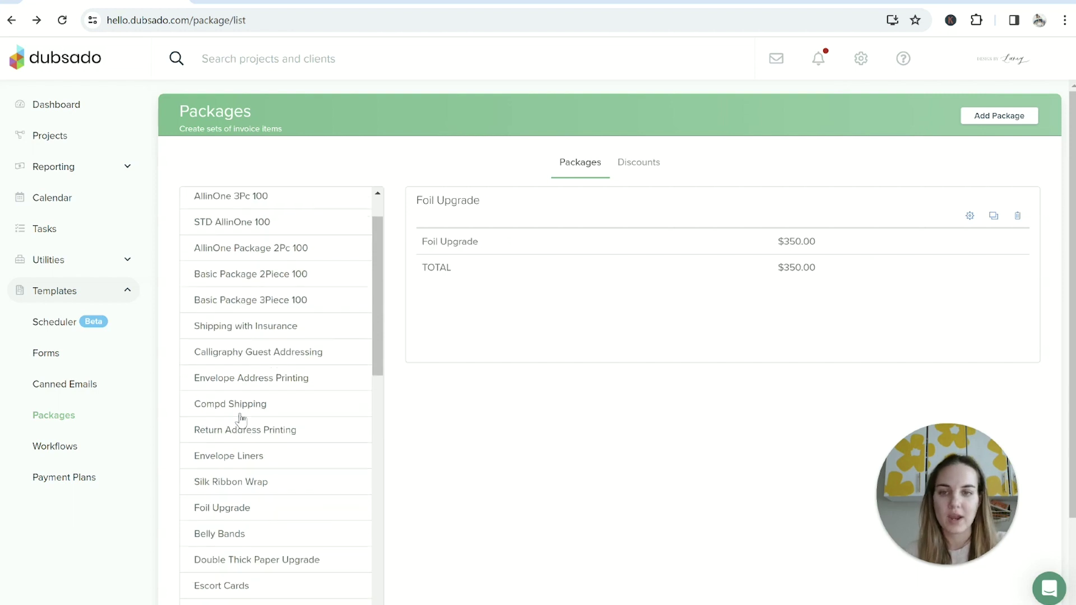
drag(230, 416, 249, 399)
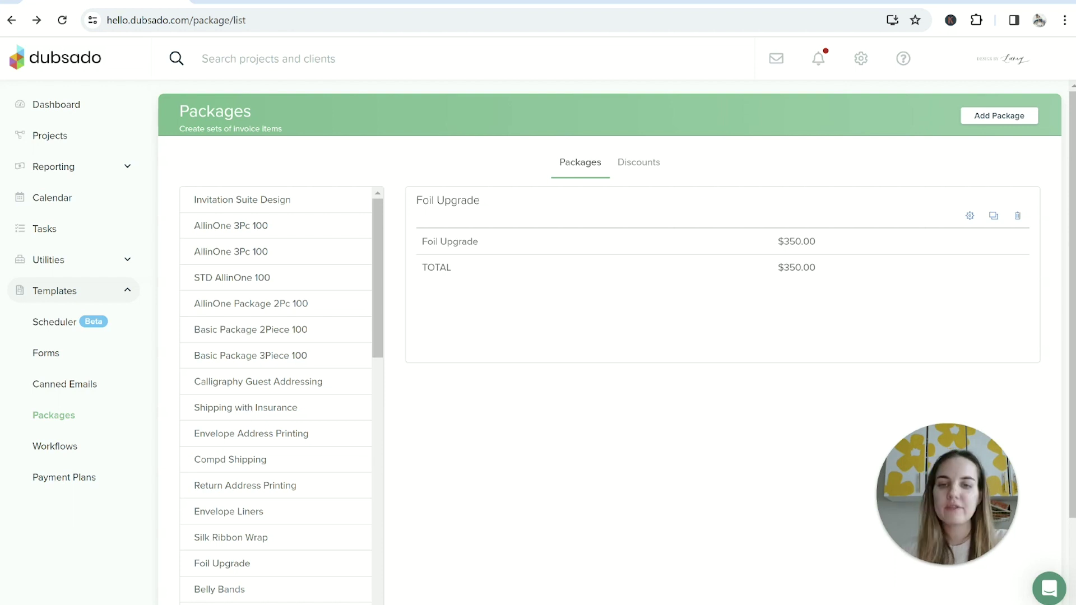
- Review the item description, quantity and pricing of the first AllinOne 3Pc 100 package, and return to the package list
click(253, 227)
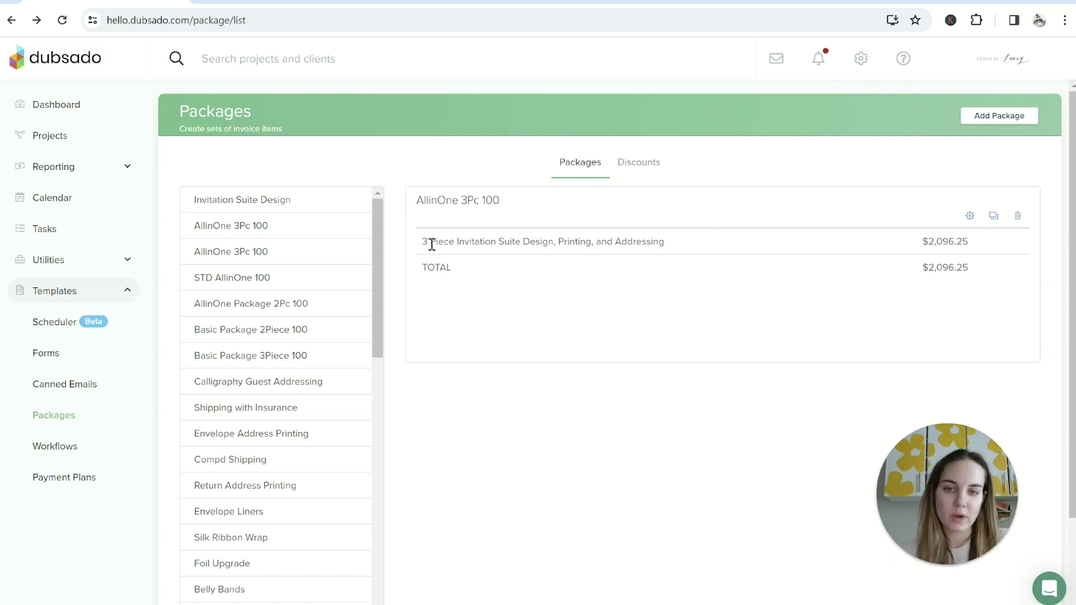
drag(424, 242, 751, 235)
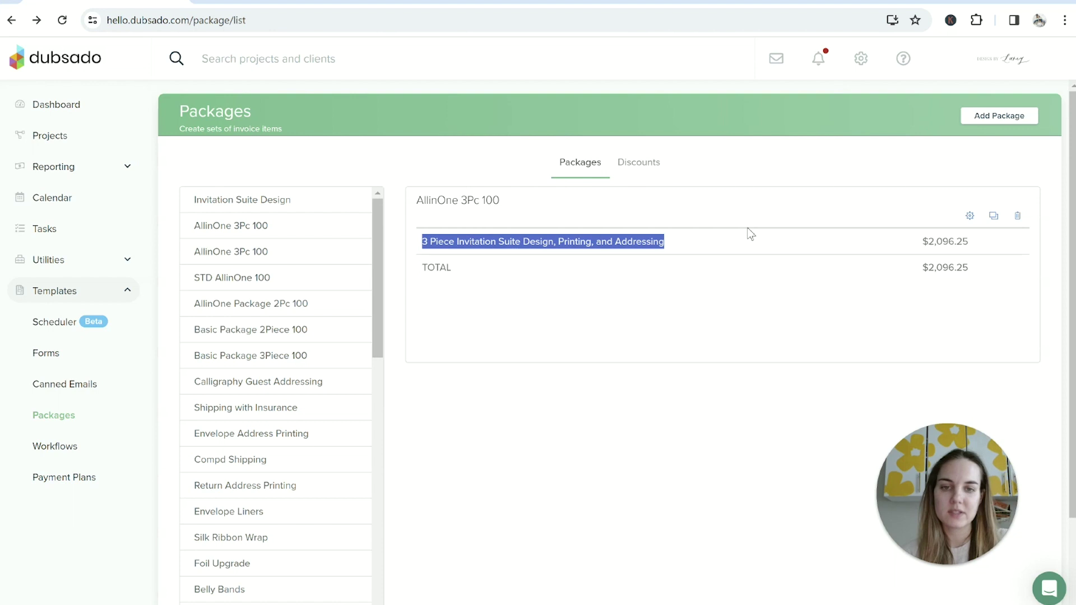
click(693, 296)
click(969, 216)
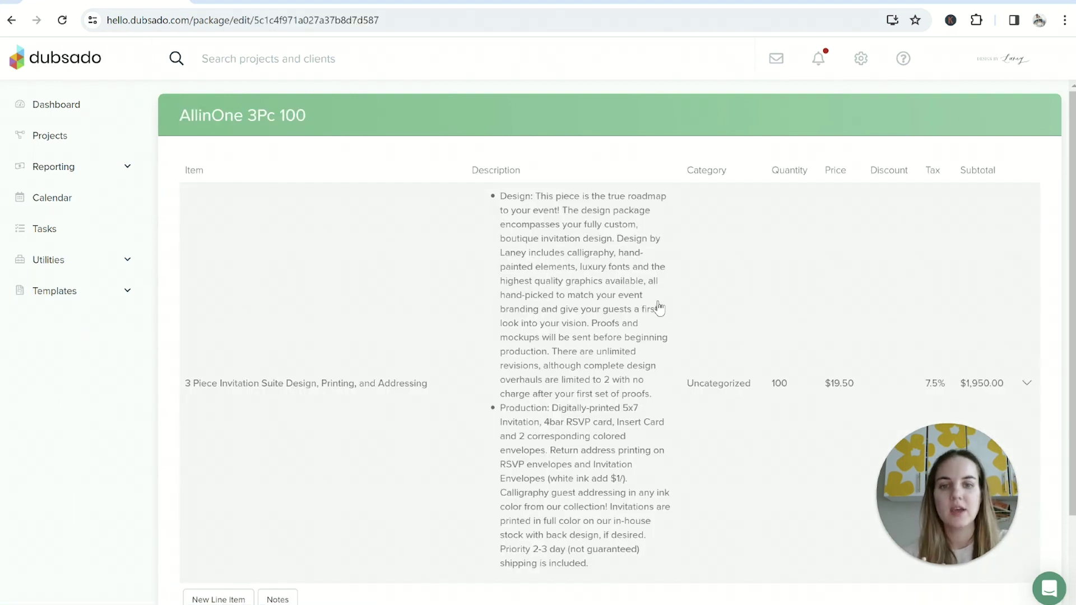
scroll(659, 311, down, 2)
scroll(653, 307, up, 2)
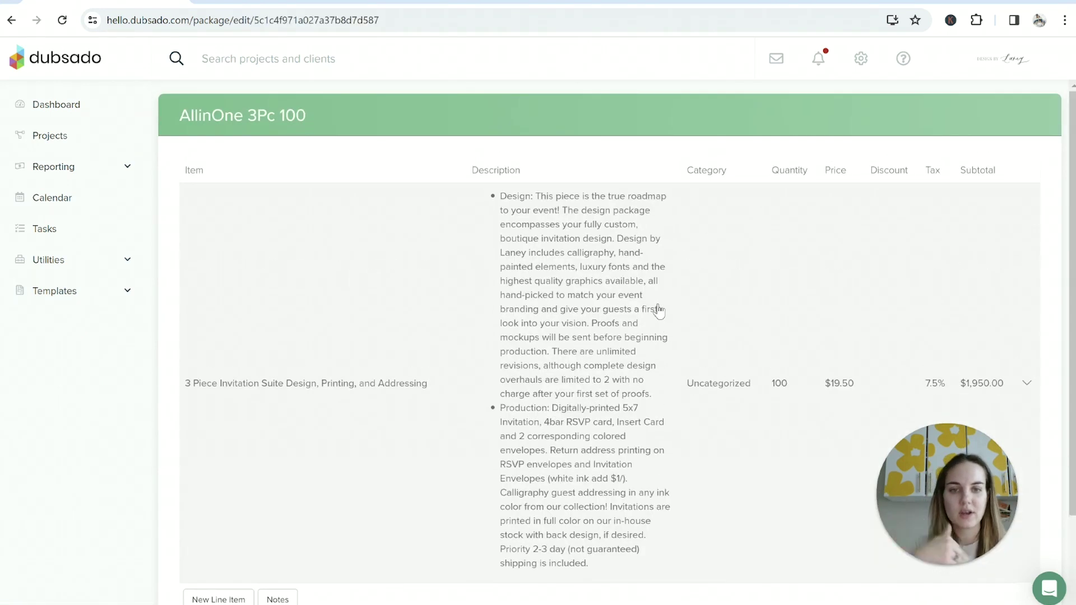
scroll(594, 308, down, 2)
scroll(594, 308, up, 2)
click(11, 21)
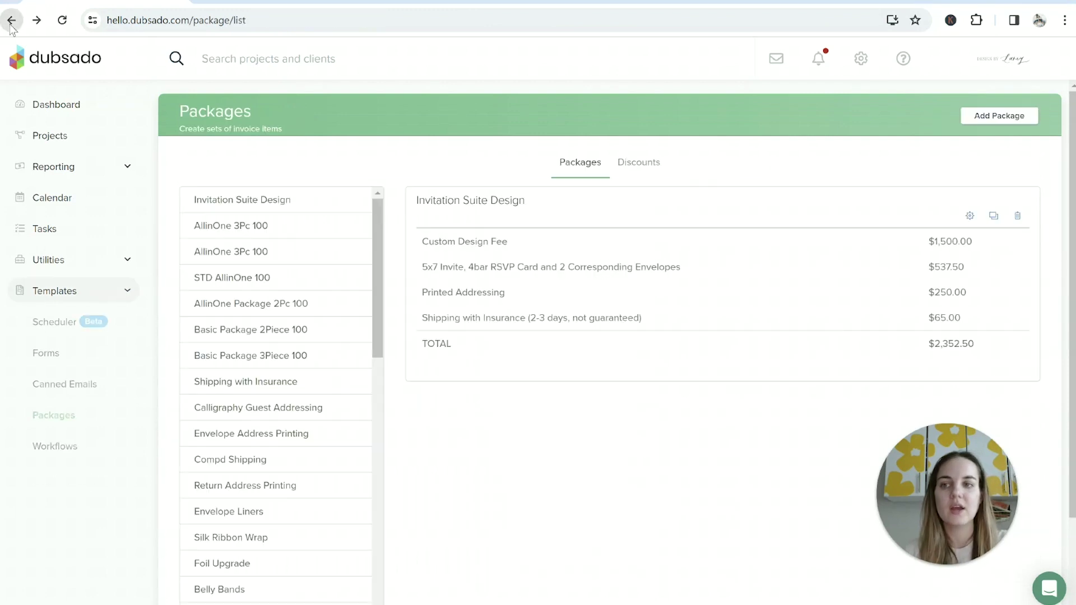
- Review the separate line items and descriptions of the Basic Package 2Piece 100 package, and return to the package list
click(264, 330)
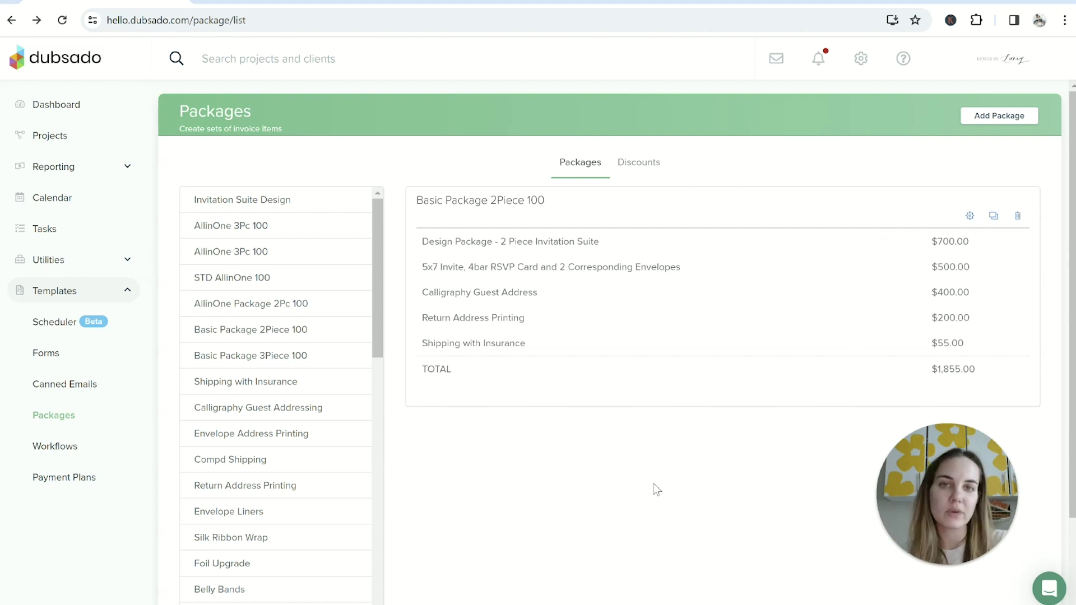
click(970, 216)
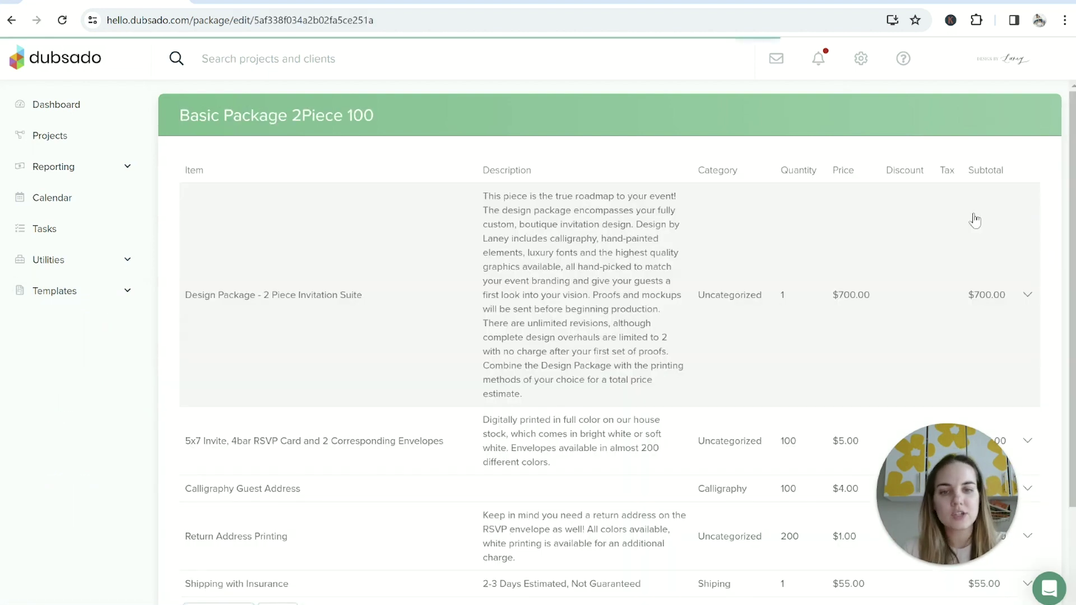
scroll(702, 353, down, 3)
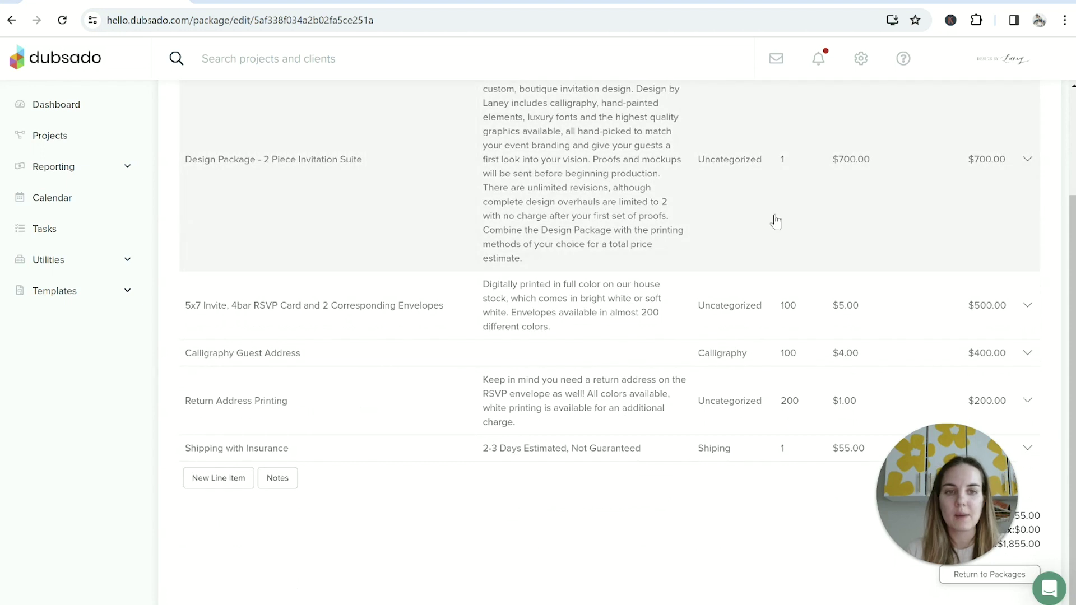
scroll(790, 296, up, 3)
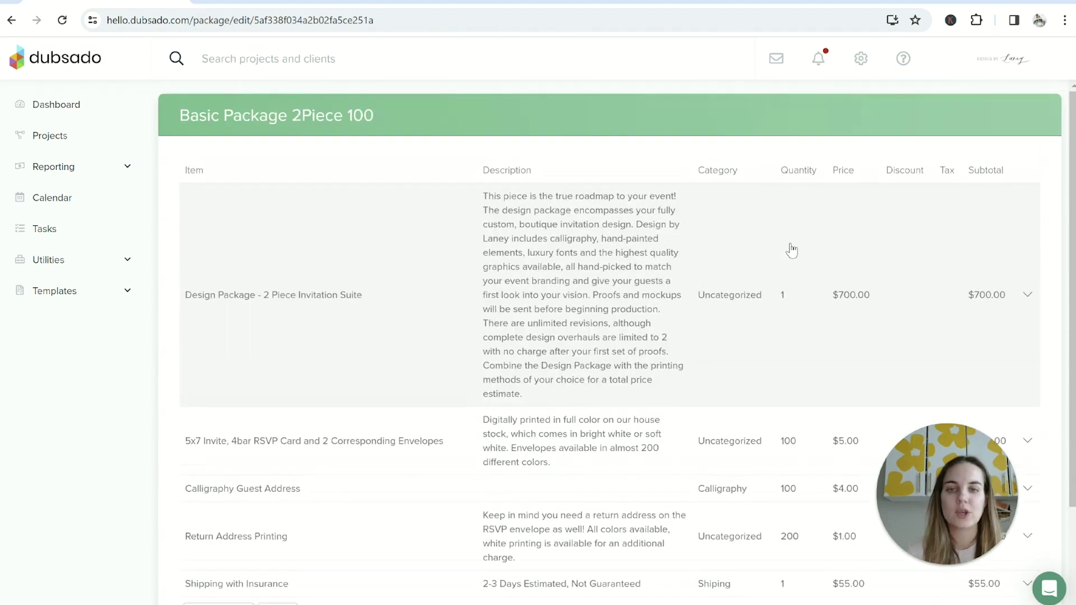
click(11, 20)
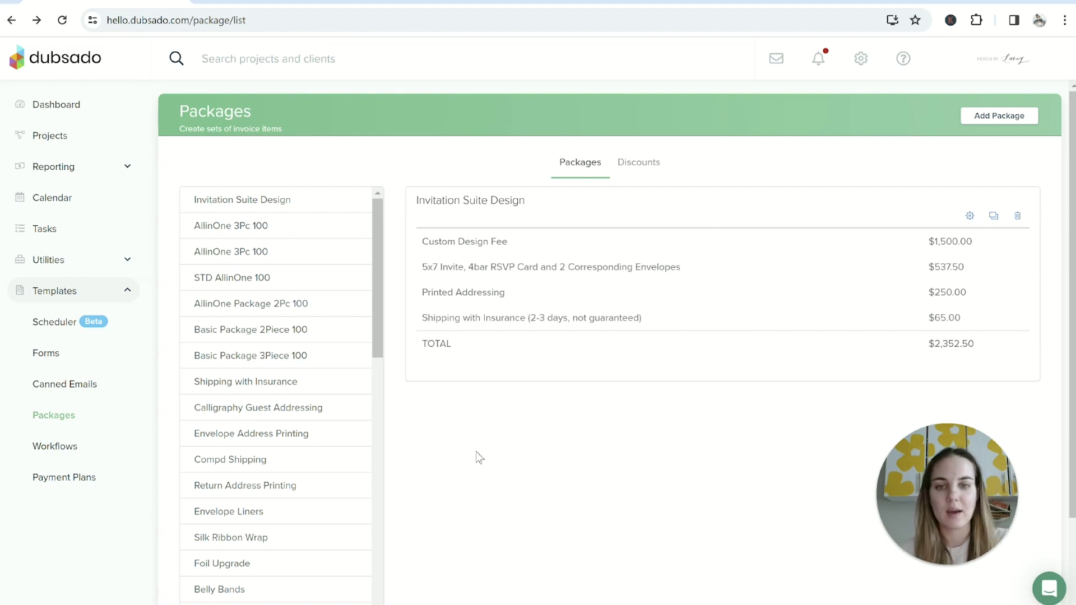
scroll(479, 458, down, 2)
scroll(480, 458, up, 2)
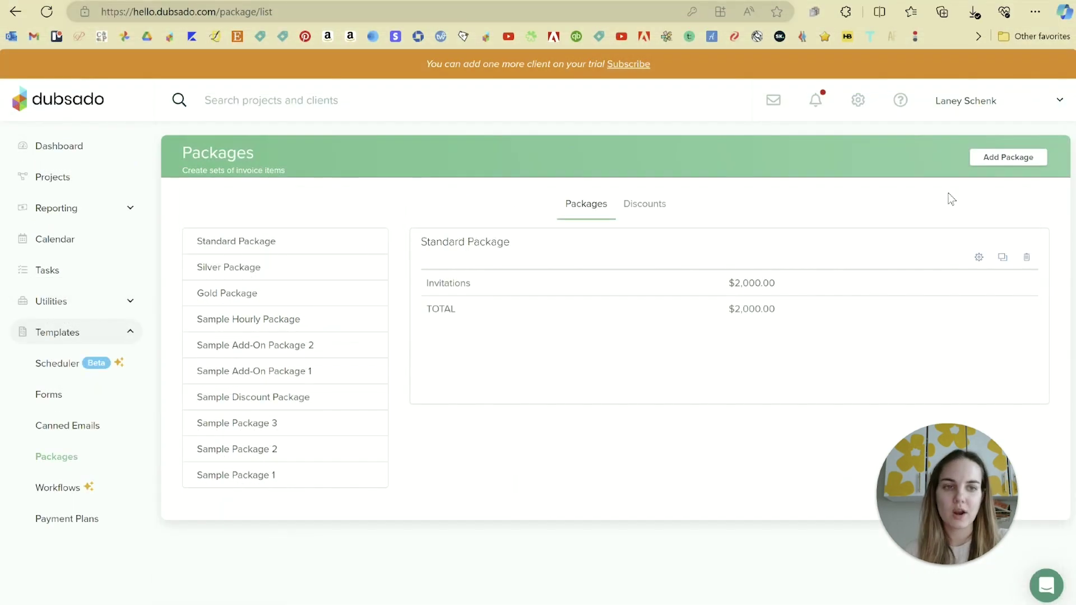
- Create a new package named "Stationery Package"
click(994, 163)
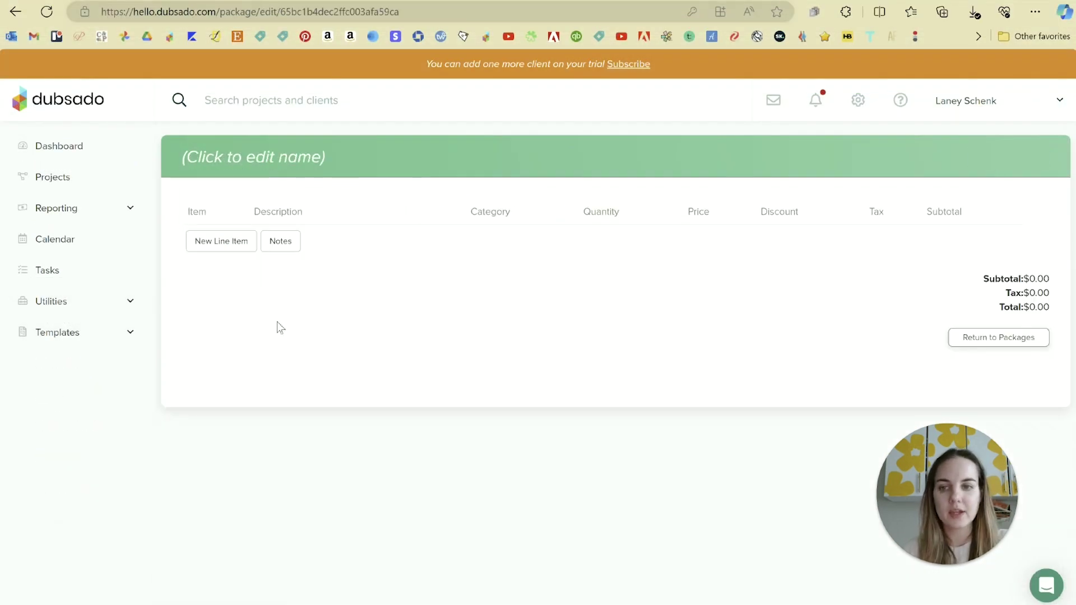
click(232, 158)
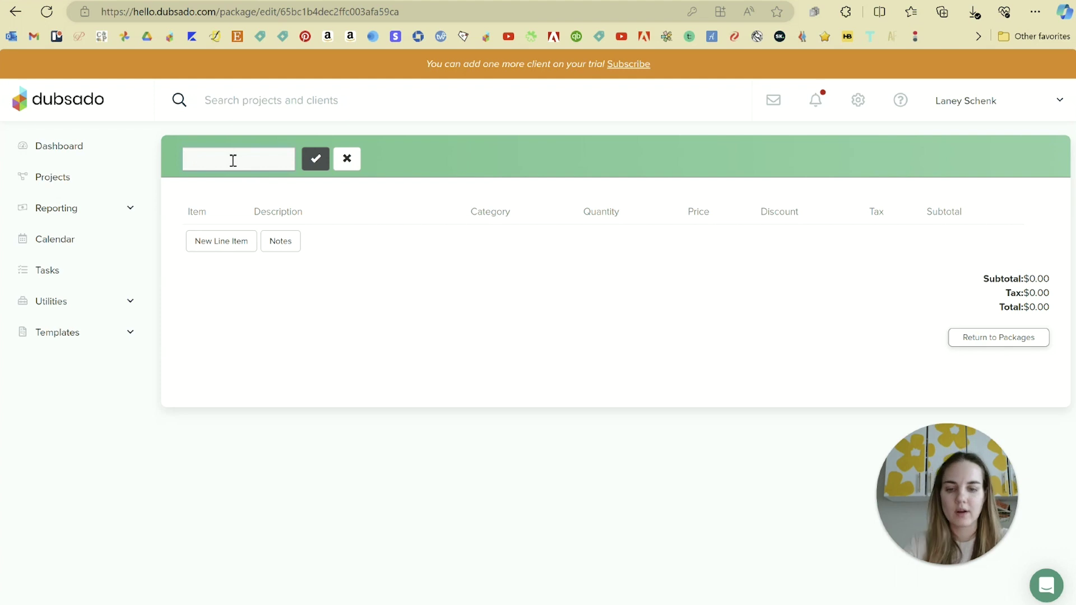
text(Stationery Package)
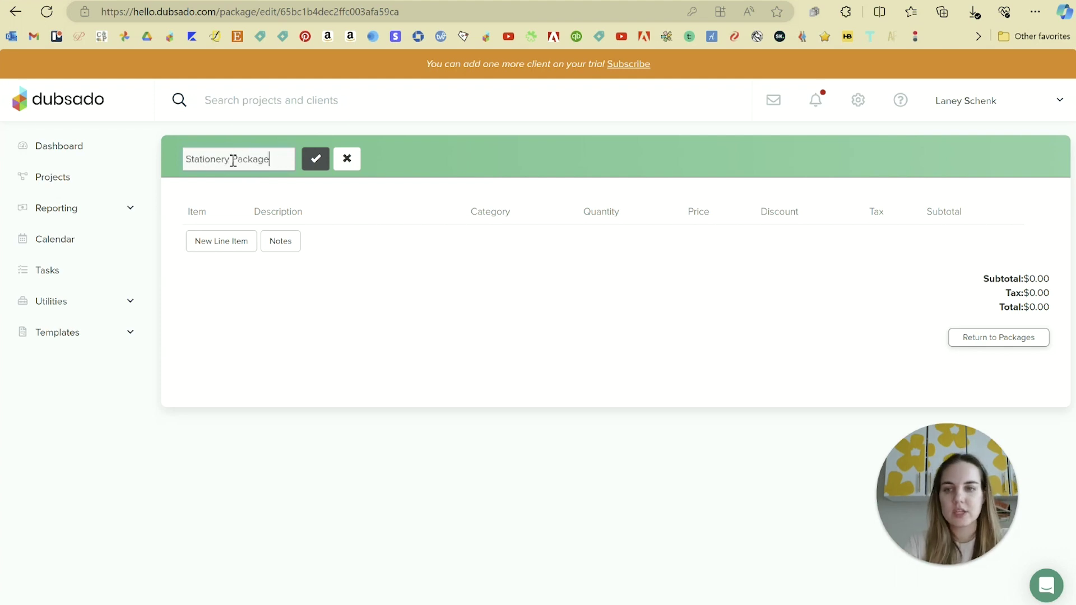
key(Return)
- Add a "Design Fee" line item to the package with quantity 1 and a price of $1,500
click(219, 242)
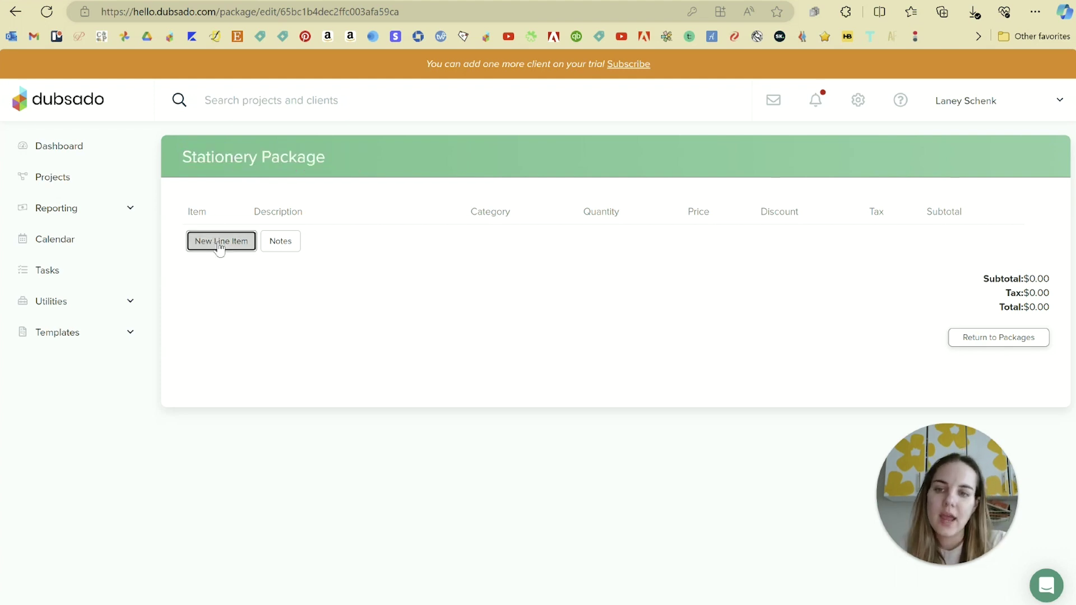
scroll(272, 281, down, 1)
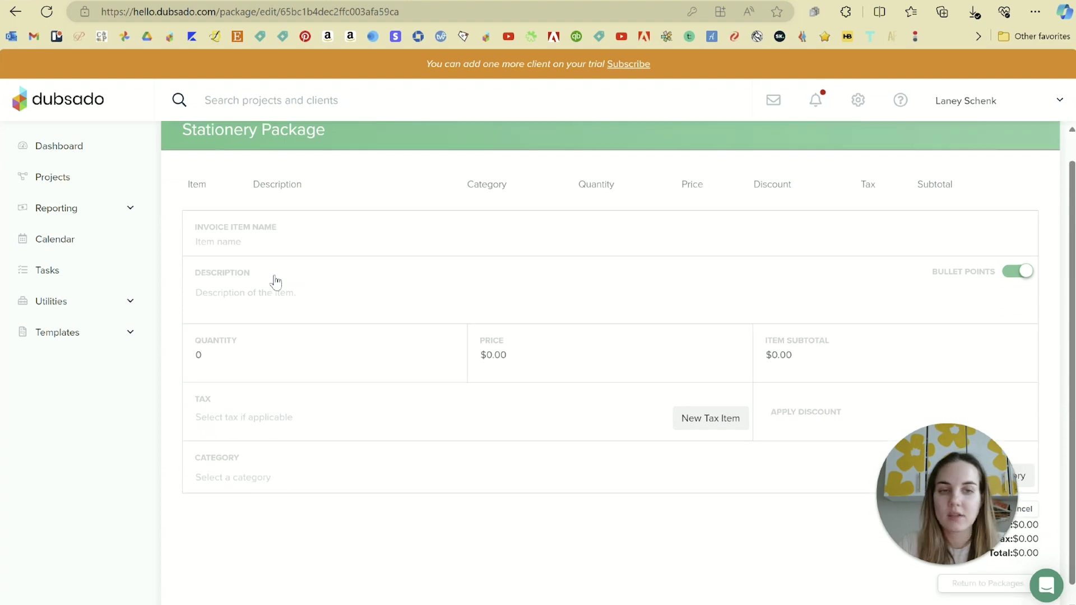
click(262, 233)
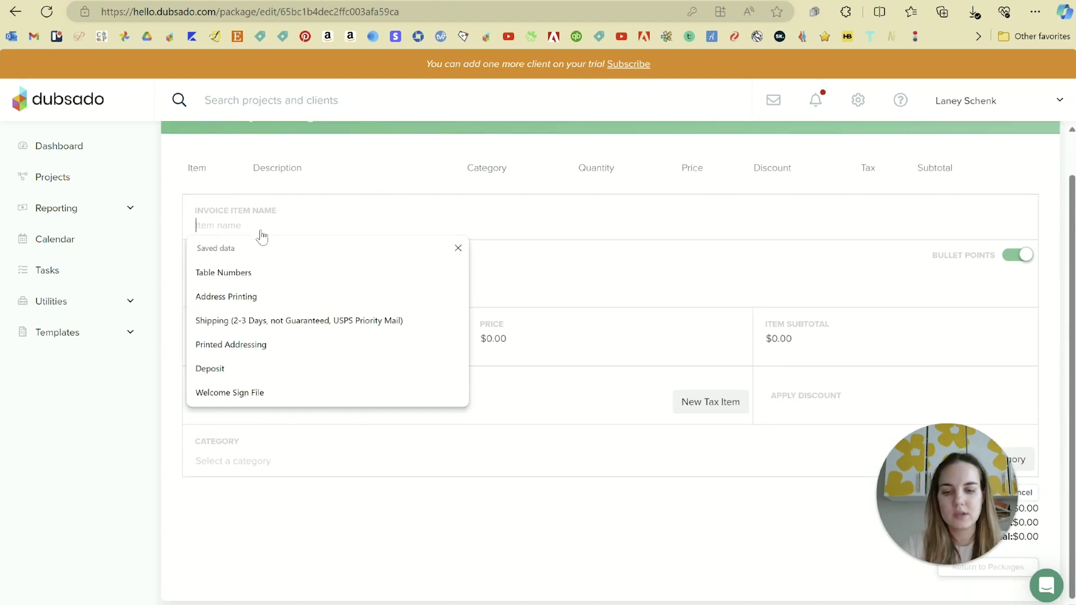
text(Design Fee)
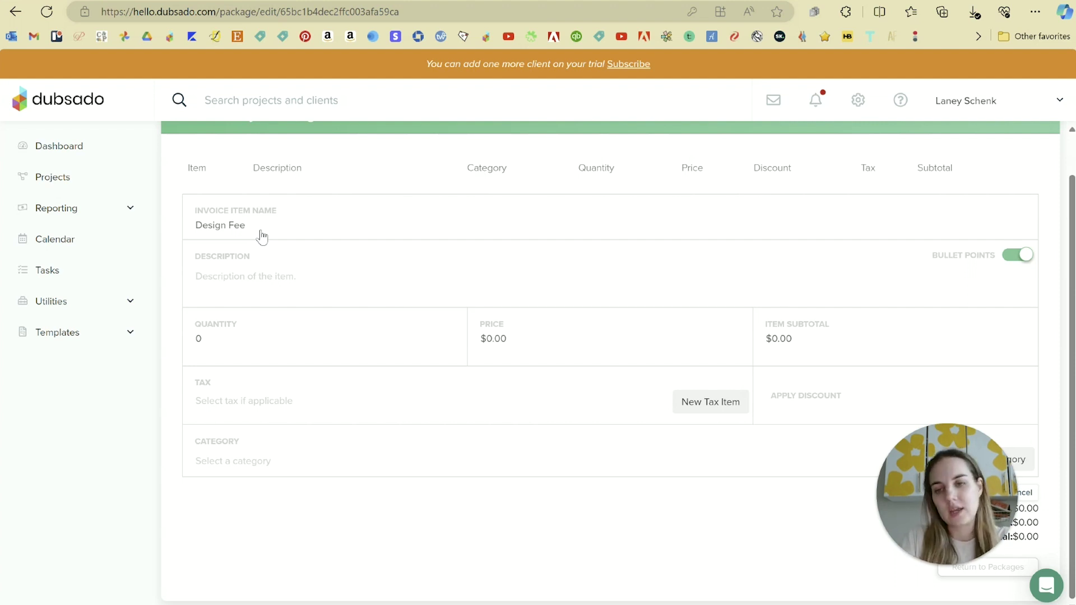
click(219, 348)
text(1)
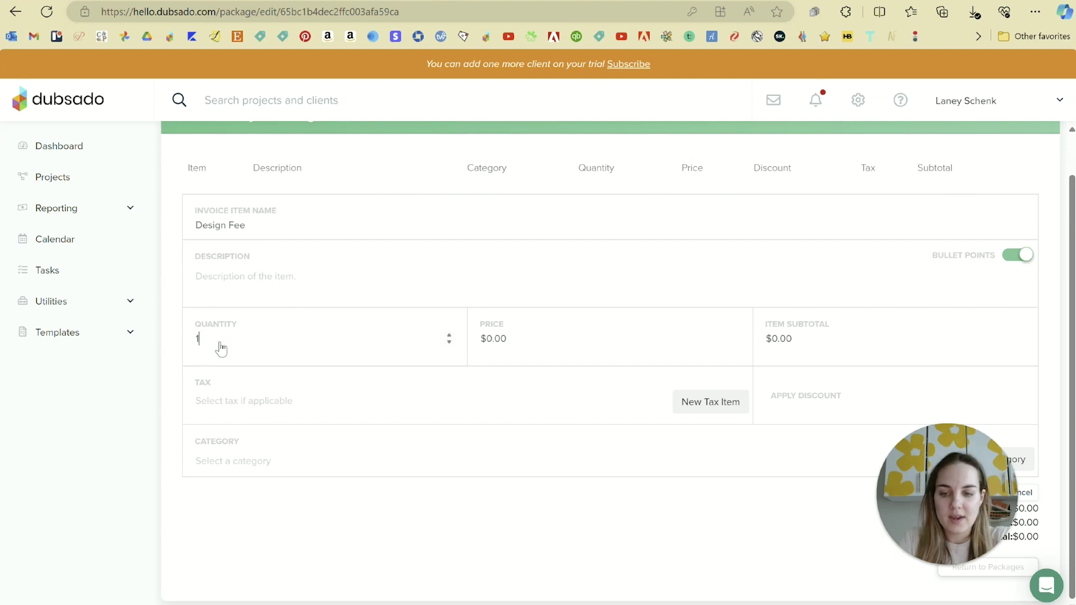
key(Tab)
text(1500)
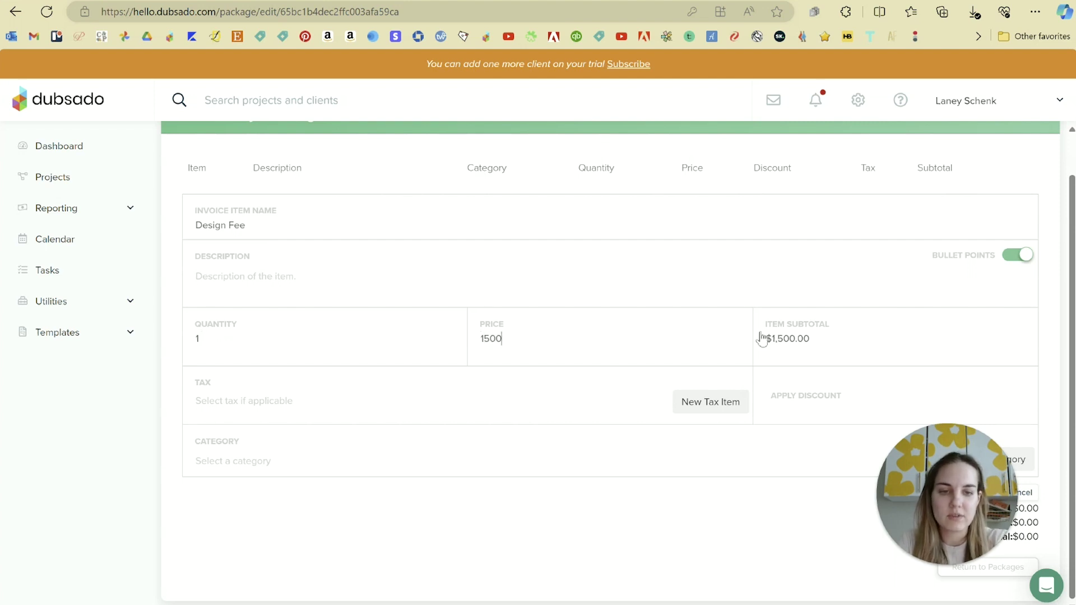
drag(973, 476, 857, 470)
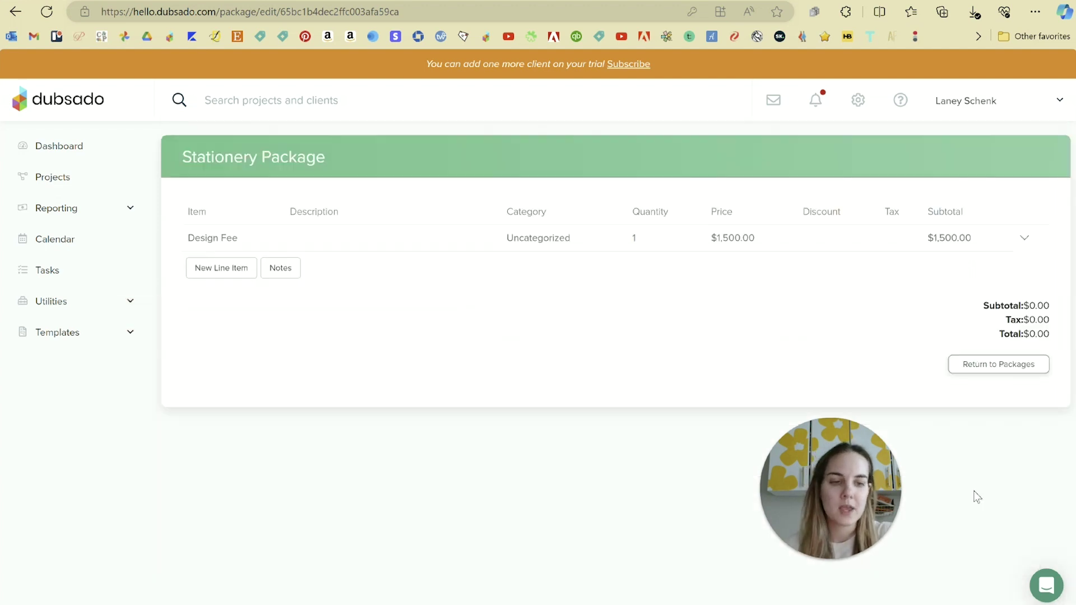
- Add a "5x7 Invitation, 4Bar RSVP Card, 2 Corresponding Envelopes" line item with quantity 1000 and a price of $6
click(210, 269)
click(229, 292)
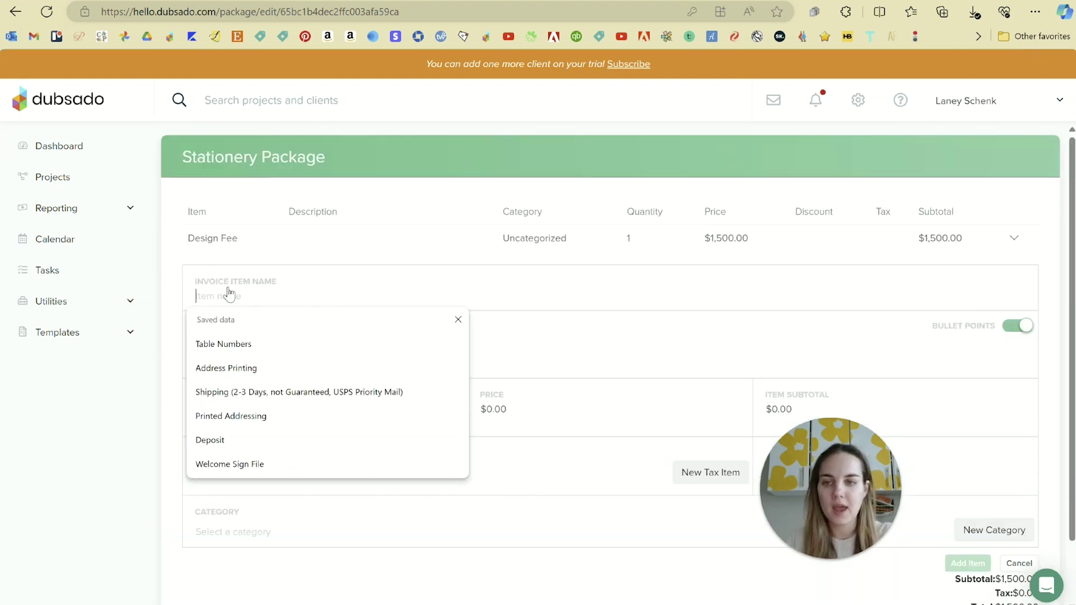
text(5x7 )
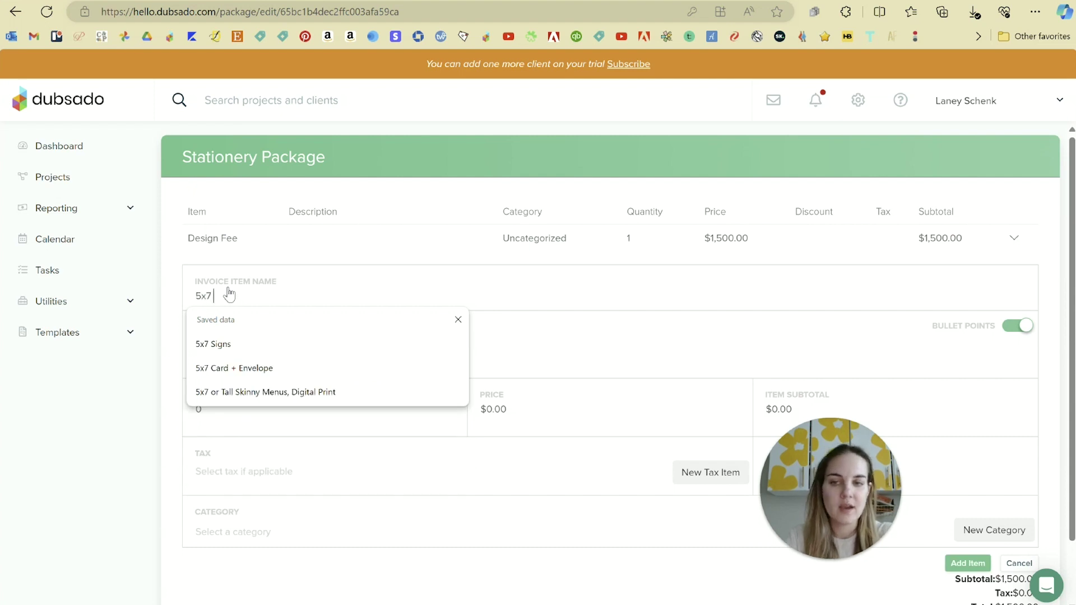
text(In)
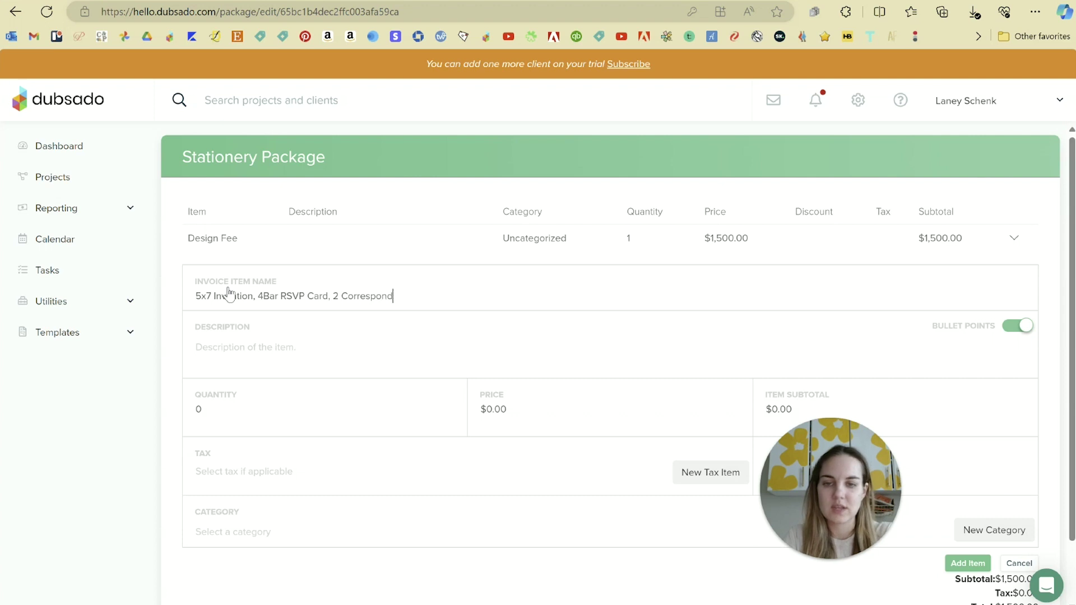
text(ing Envelopes)
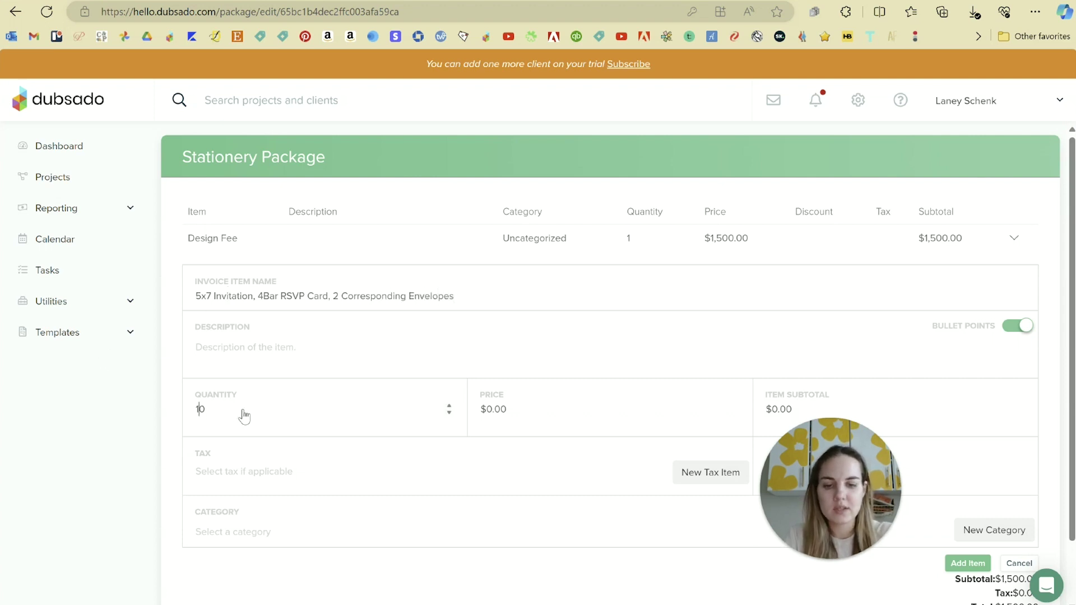
text(6)
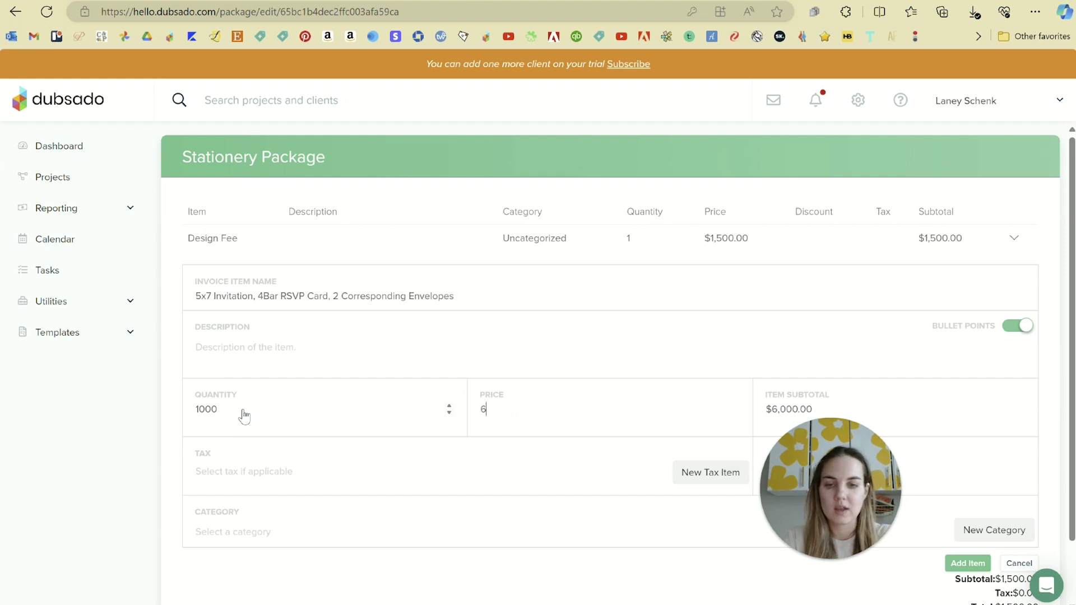
click(964, 564)
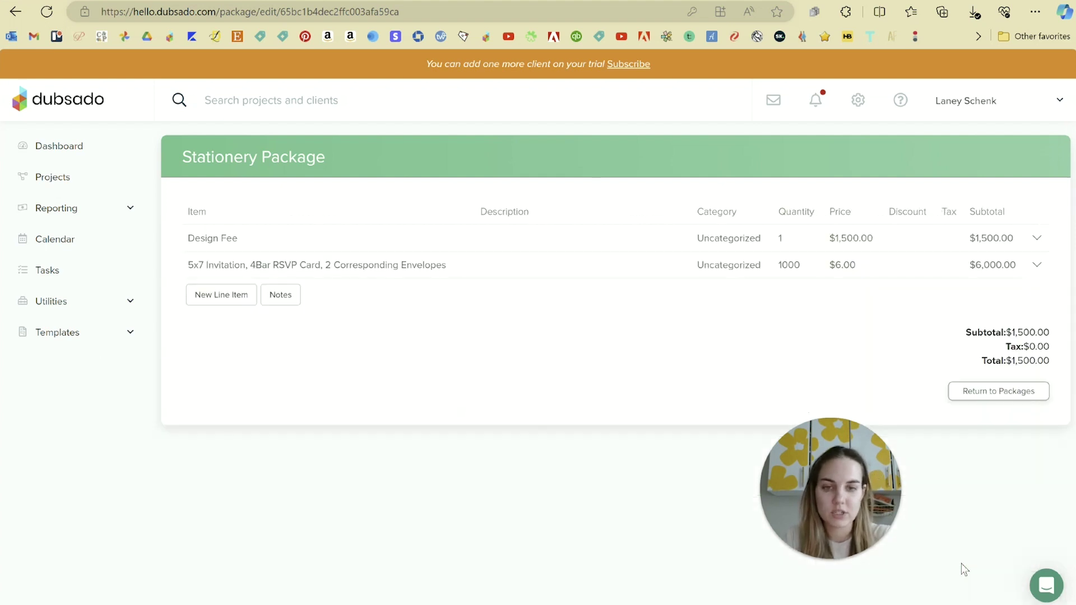
- Edit the 5x7 invitation line item and set its quantity to 100
click(1037, 268)
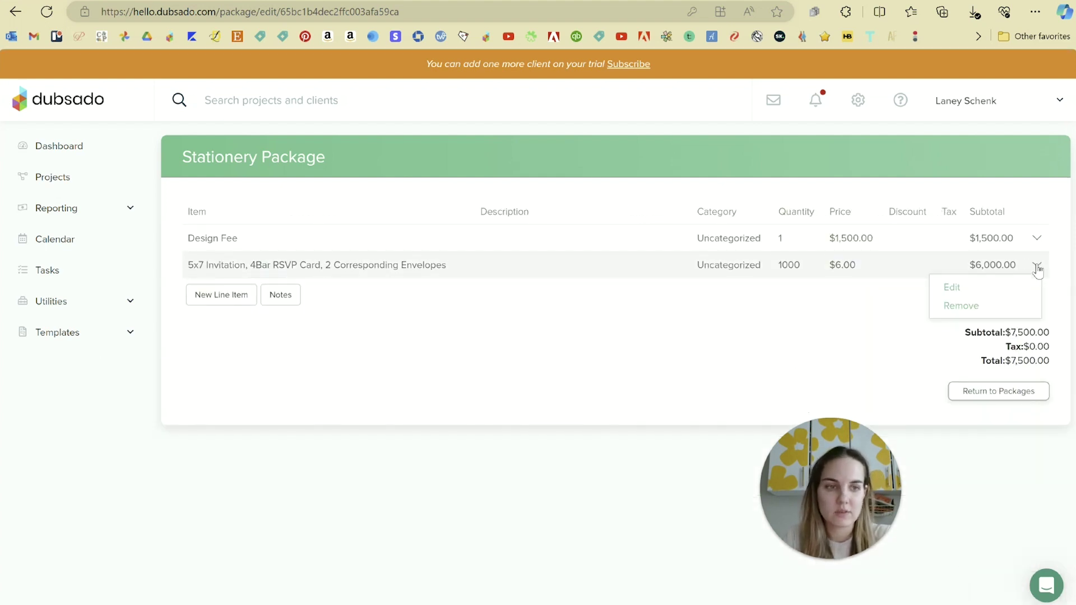
click(1004, 286)
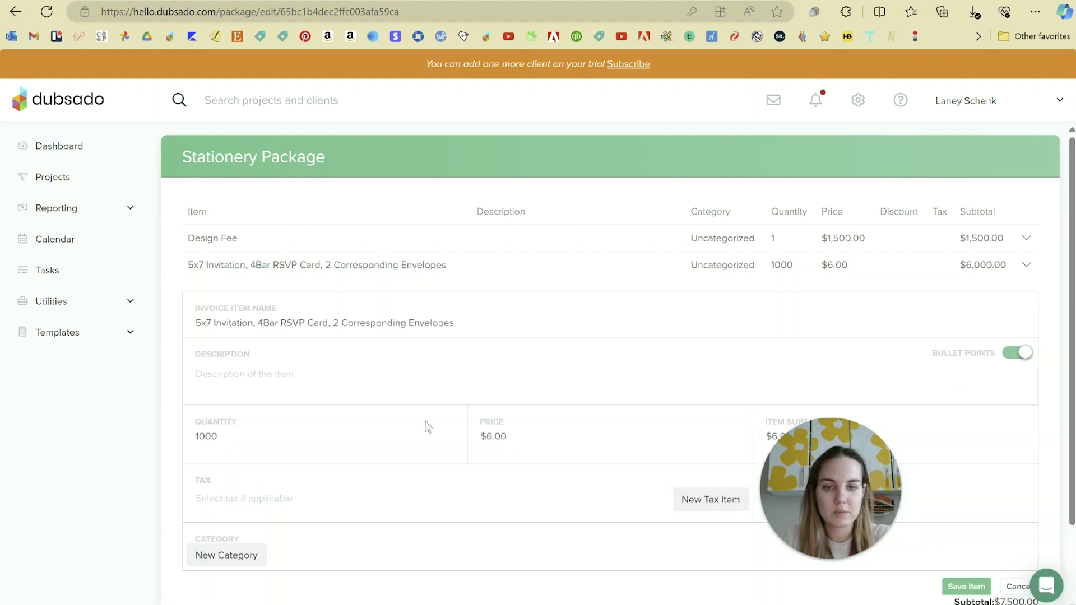
click(333, 442)
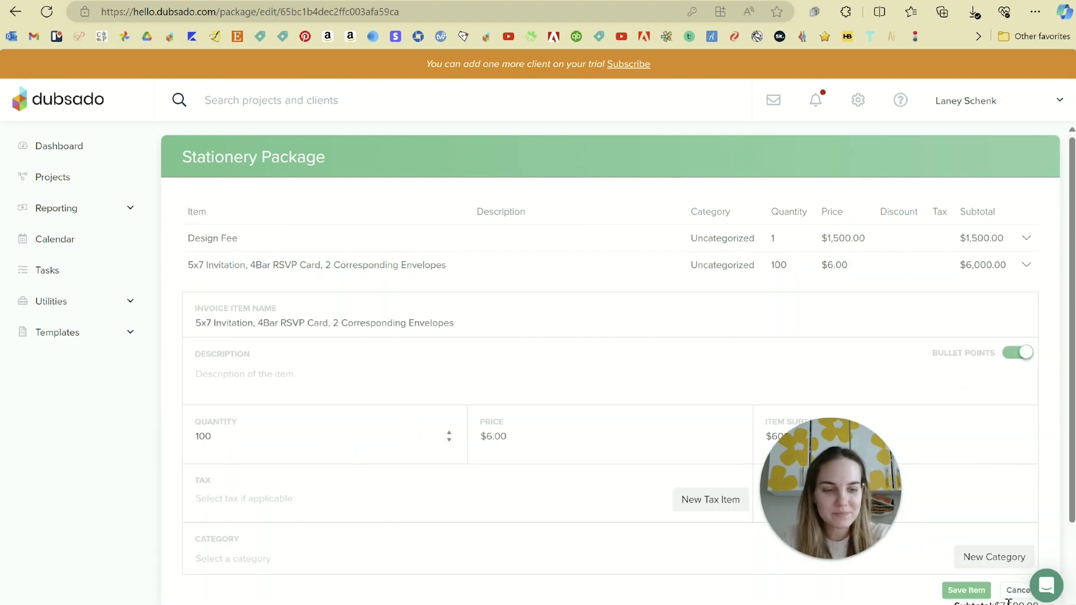
- Create a 7.5% tax item named "Sales Tax" on the 5x7 invitation line item, and save the item
click(705, 508)
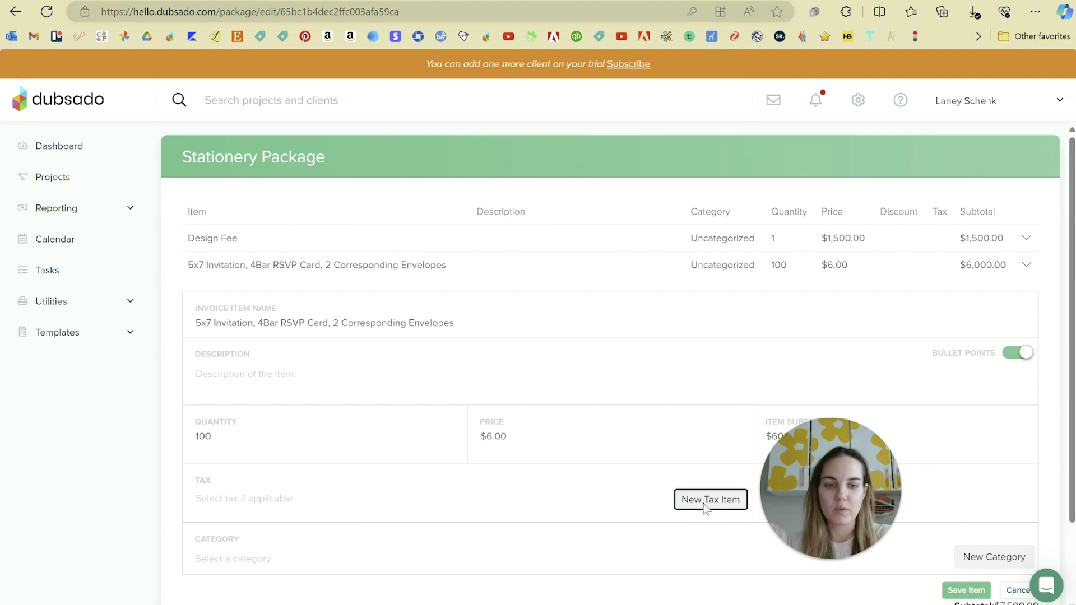
click(271, 506)
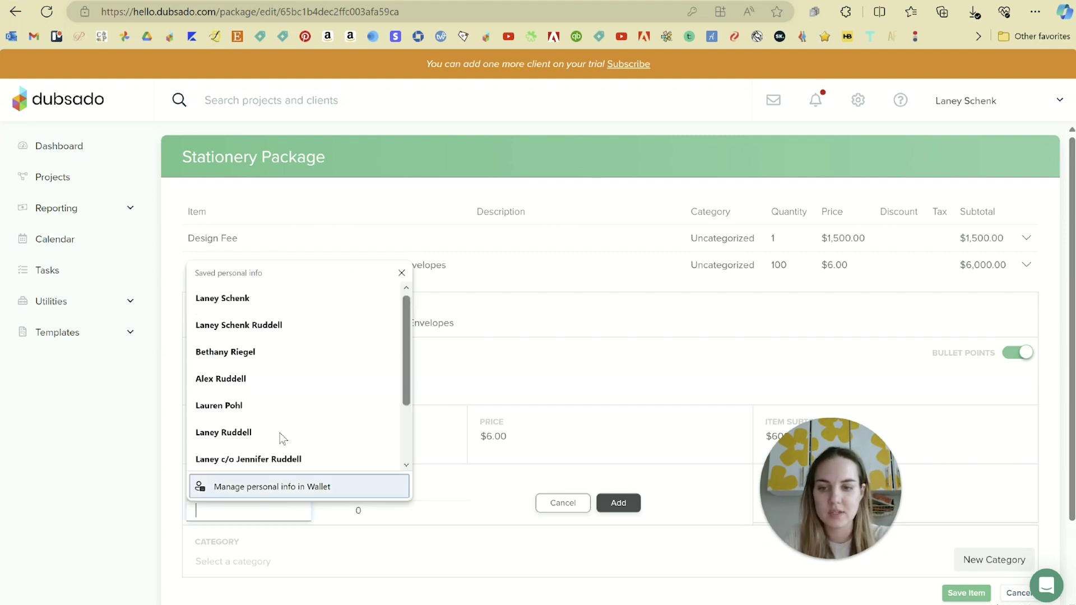
click(385, 516)
click(259, 507)
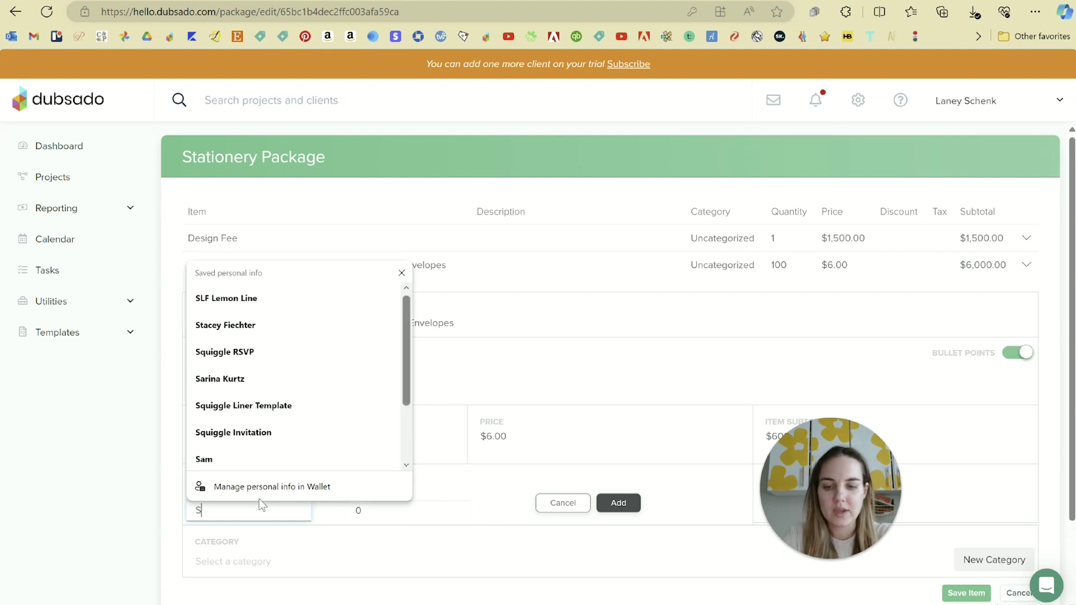
text(Sta)
key(BackSpace)
key(BackSpace)
key(BackSpace)
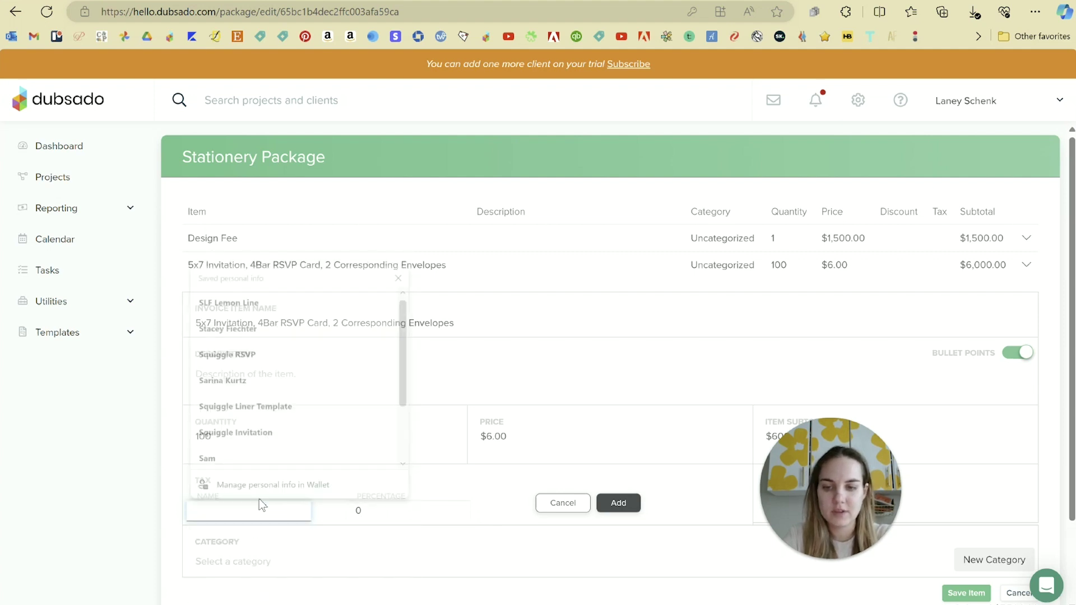
text(Sales Tax)
key(Tab)
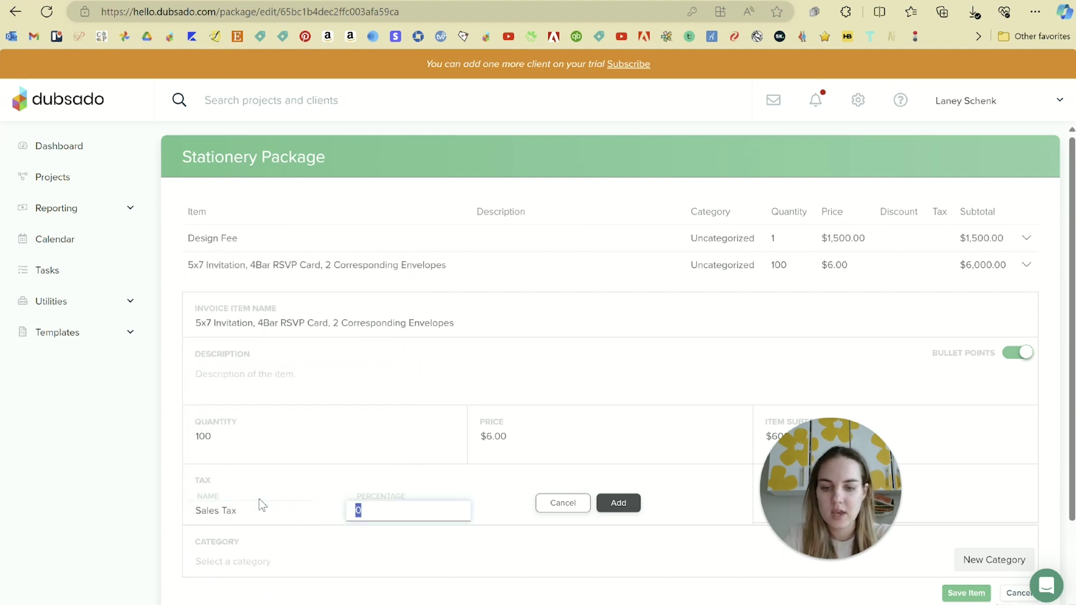
text(7.5)
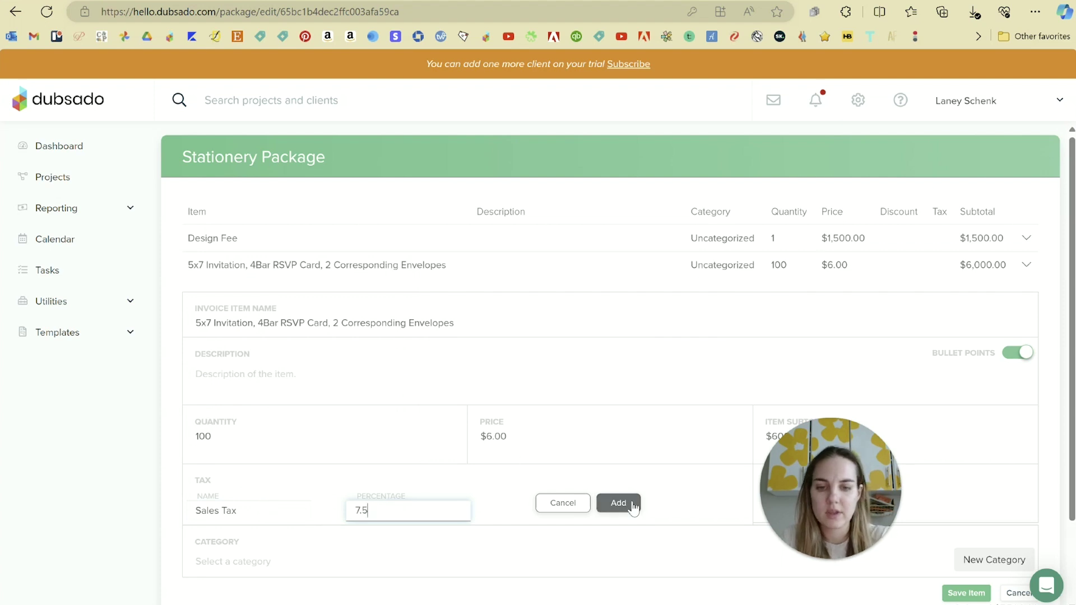
click(633, 507)
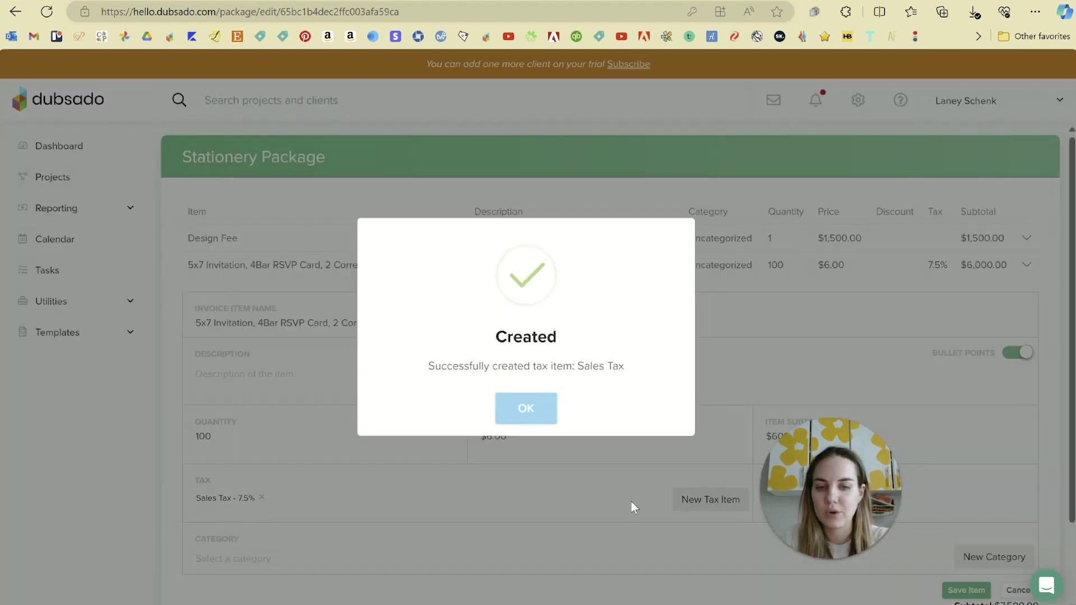
click(528, 409)
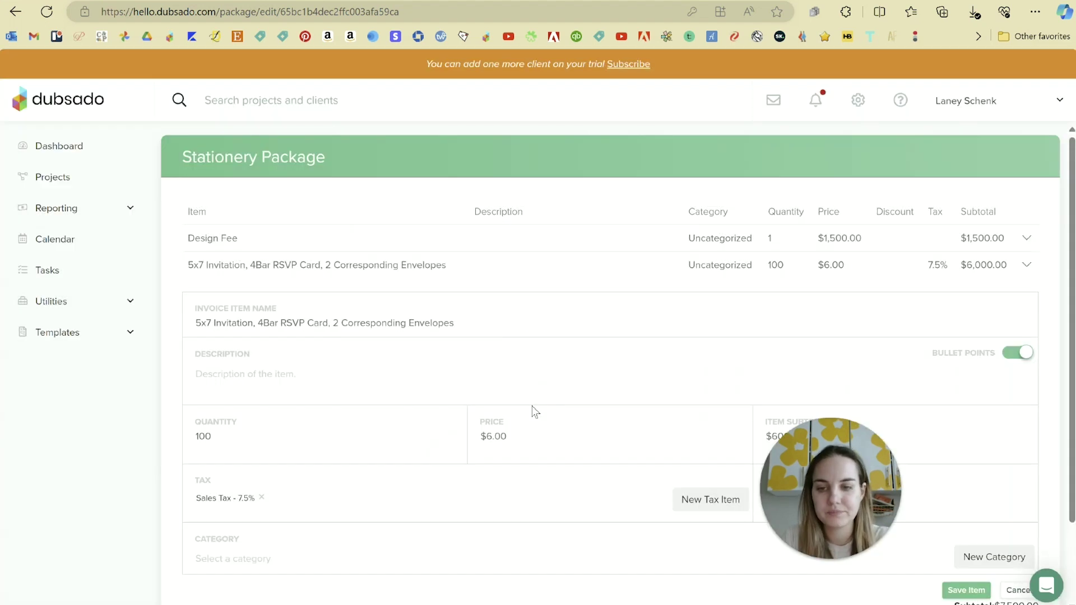
click(964, 590)
- Add an "Envelope Liners" line item with quantity 100, a price of $2 and the 7.5% Sales Tax
click(224, 297)
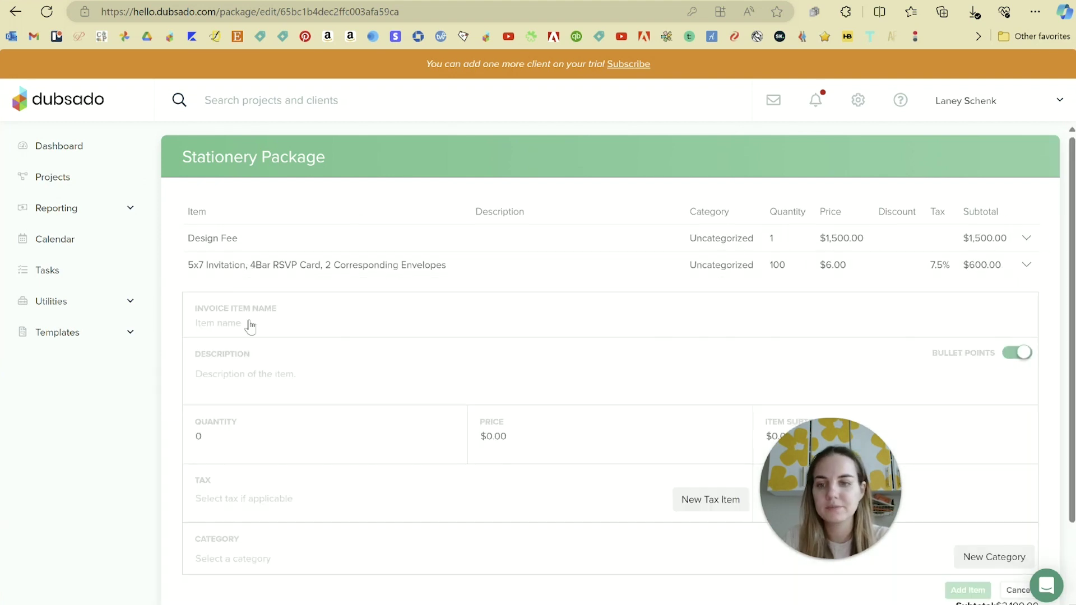
click(251, 324)
text(Envelope Liners)
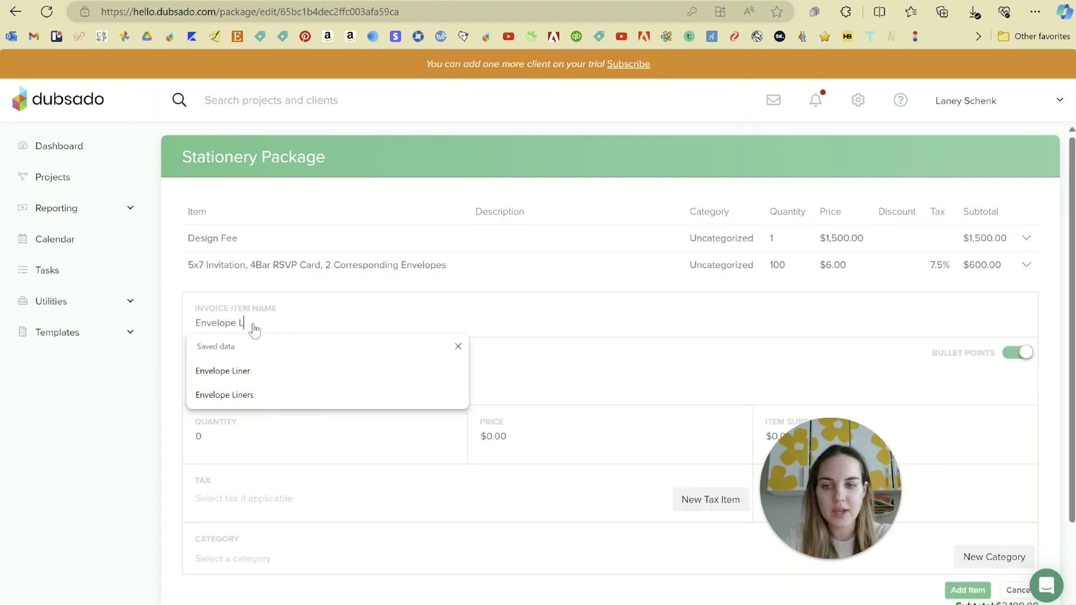
key(Tab)
key(Tab)
text(100)
key(Tab)
text(2)
scroll(244, 413, down, 2)
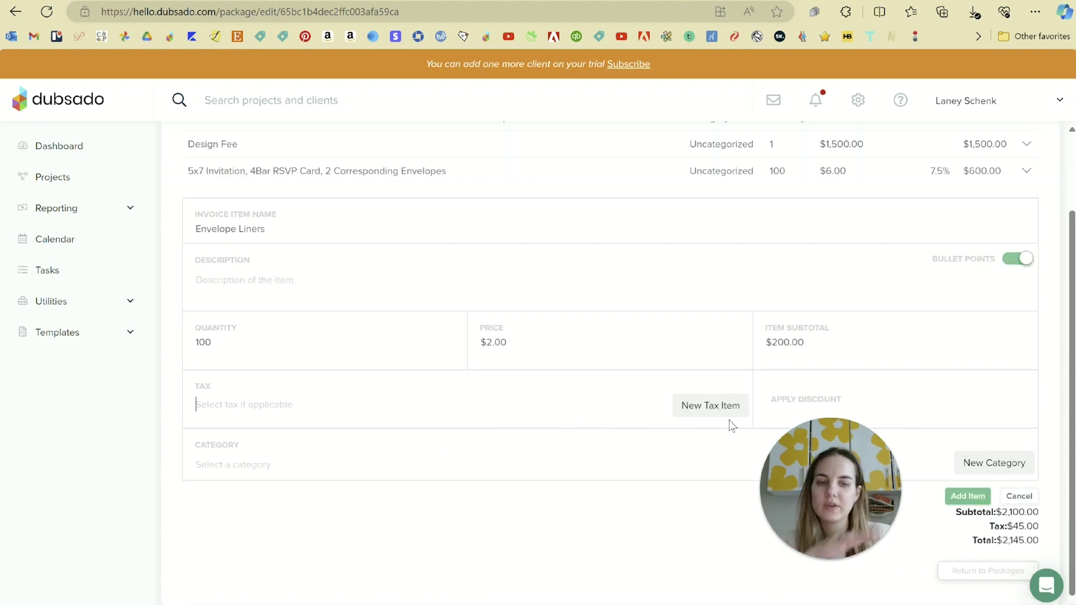
click(230, 411)
click(226, 434)
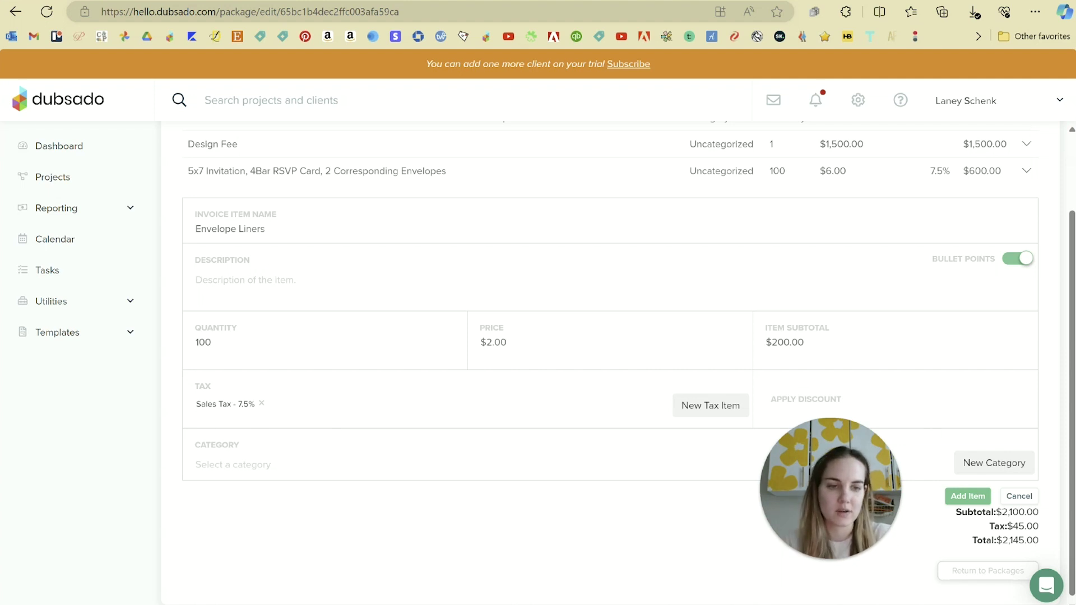
click(949, 496)
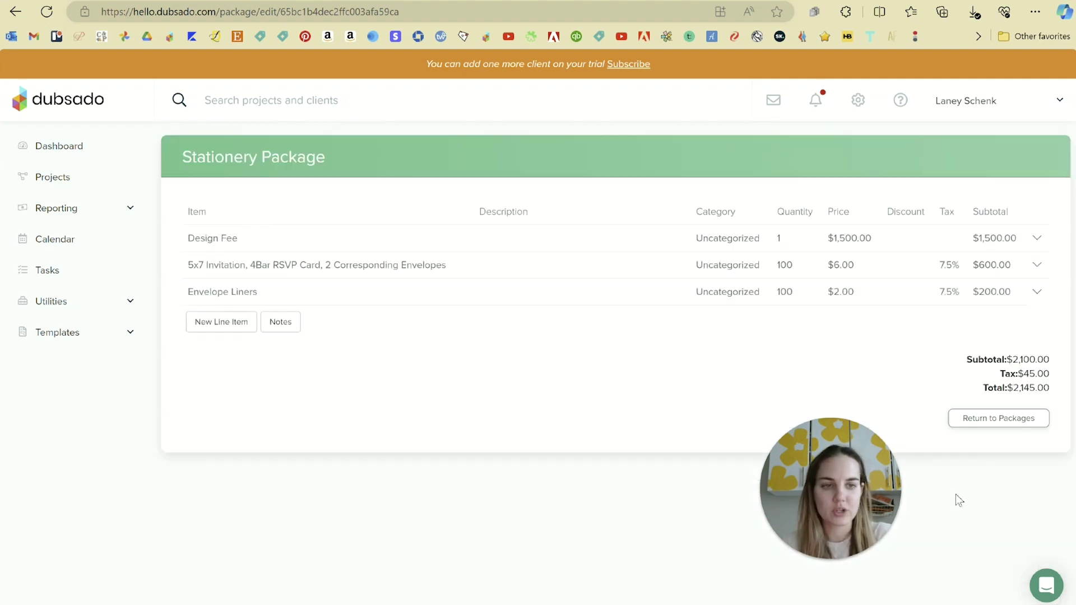
- Add a "Shipping (2-3 Days, not Guaranteed, USPS Priority Mail)" line item with quantity 1 and price $65, and return to the package list
click(241, 320)
click(249, 343)
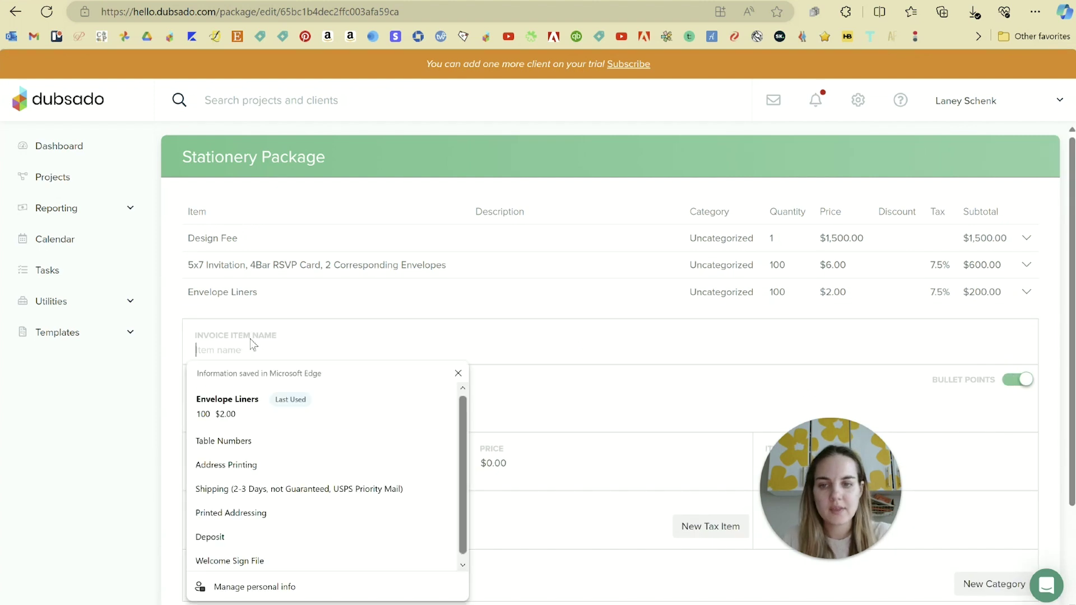
text(Shipping (2-3 Days, not Guaranteed, USPS Priority Mail)
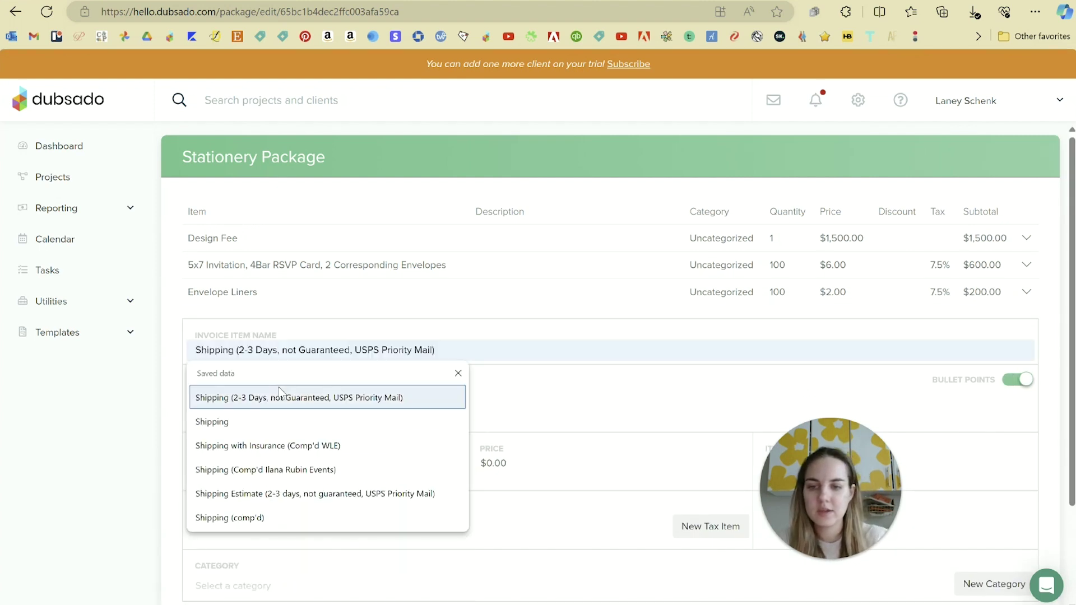
click(303, 398)
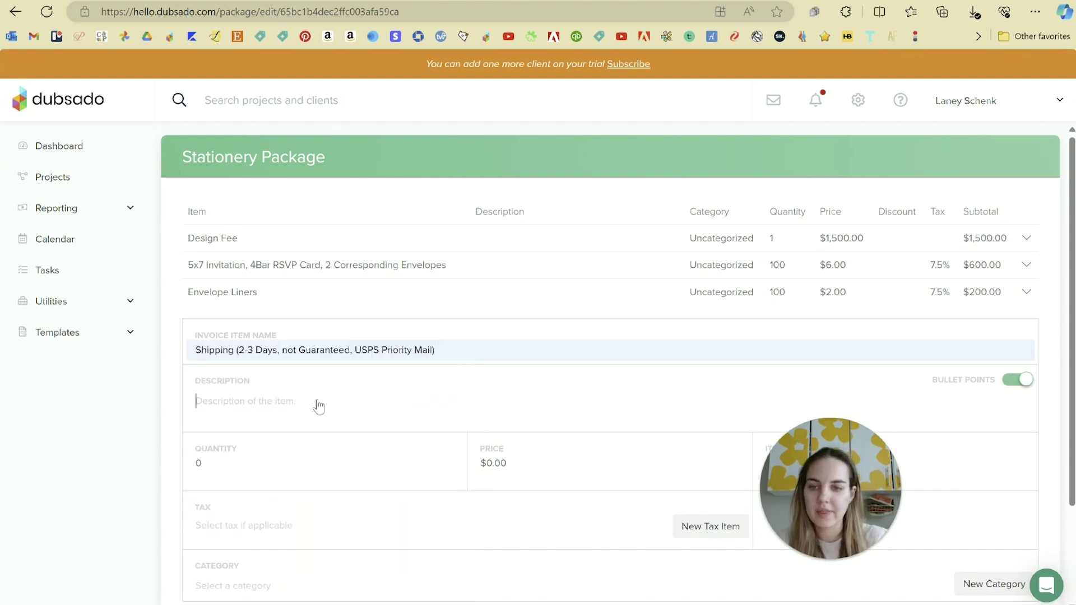
scroll(331, 347, down, 1)
click(242, 404)
text(1)
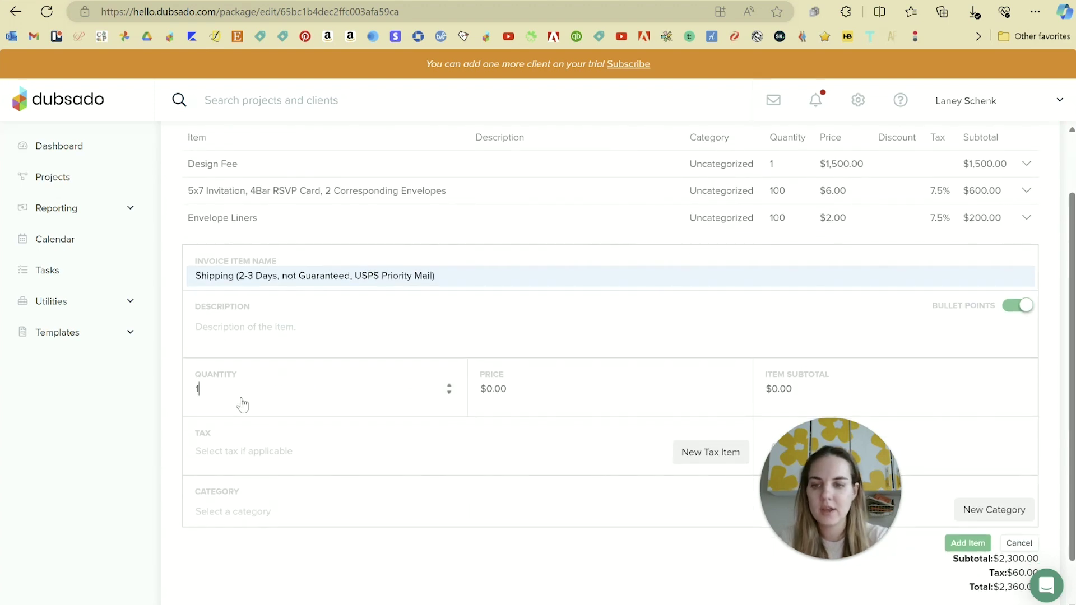
click(494, 392)
text(65)
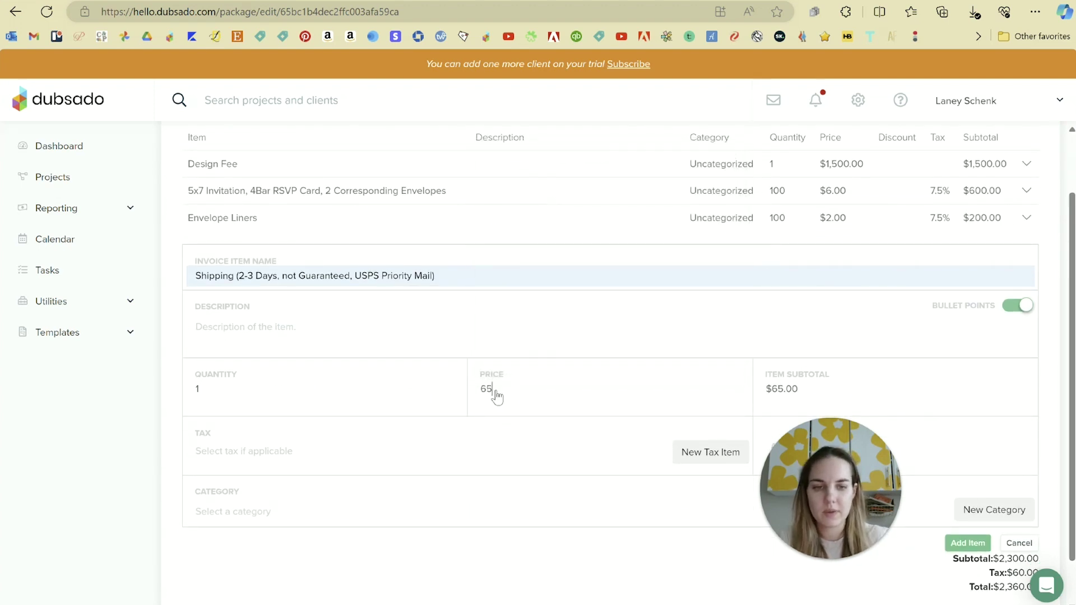
click(968, 543)
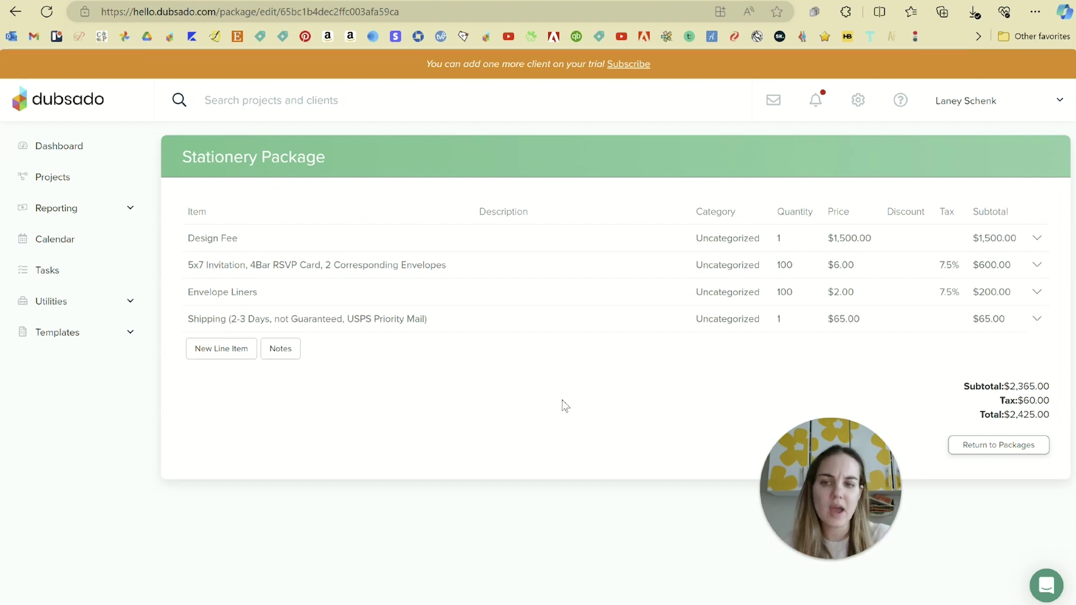
click(1016, 446)
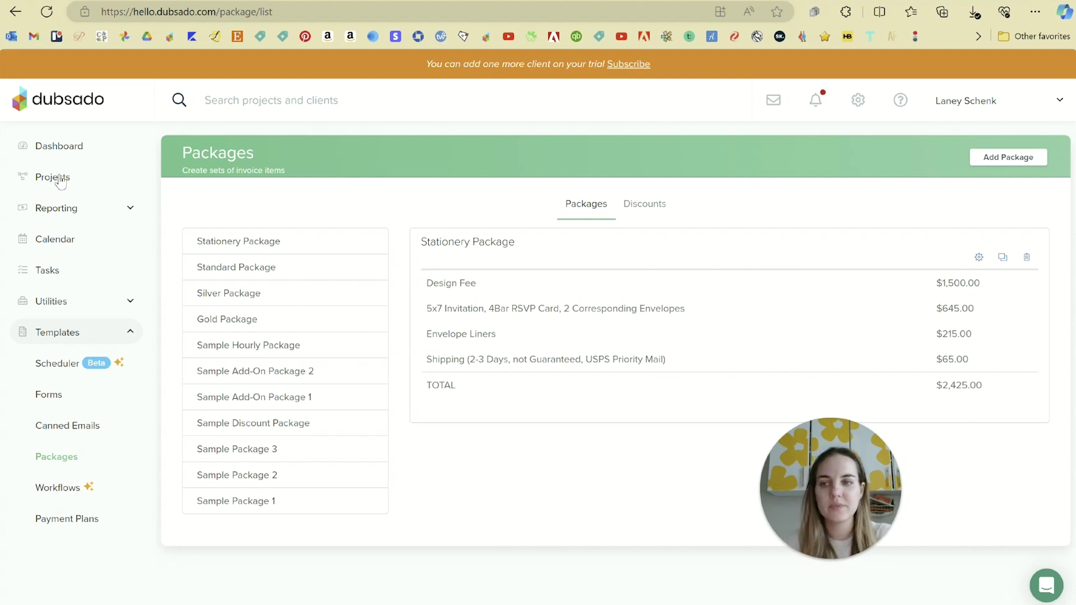
- Open the invitations project among the leads, and show its list of invoices
click(106, 182)
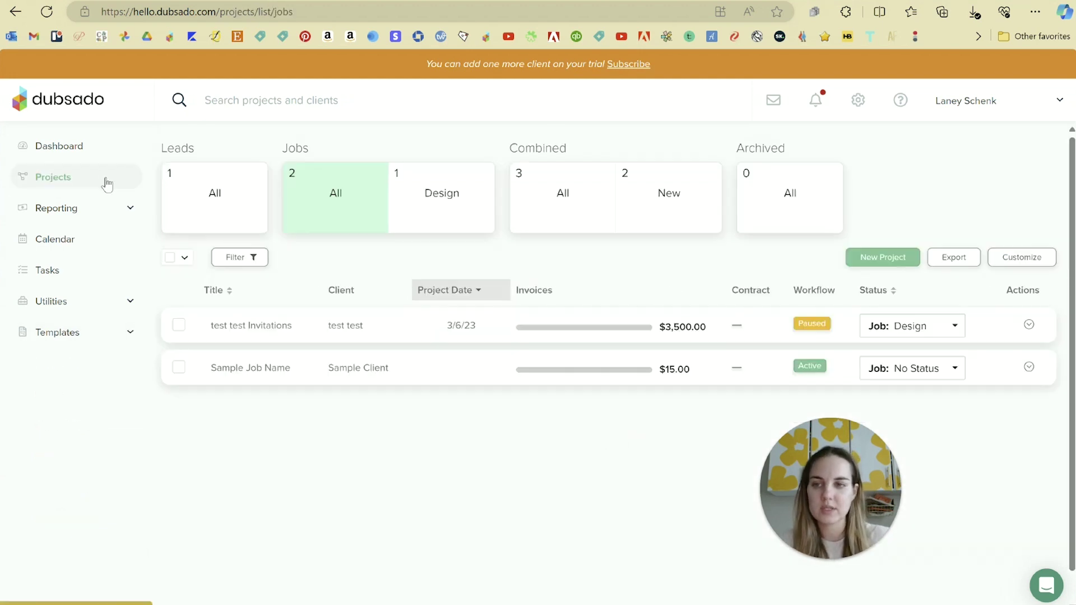
click(238, 201)
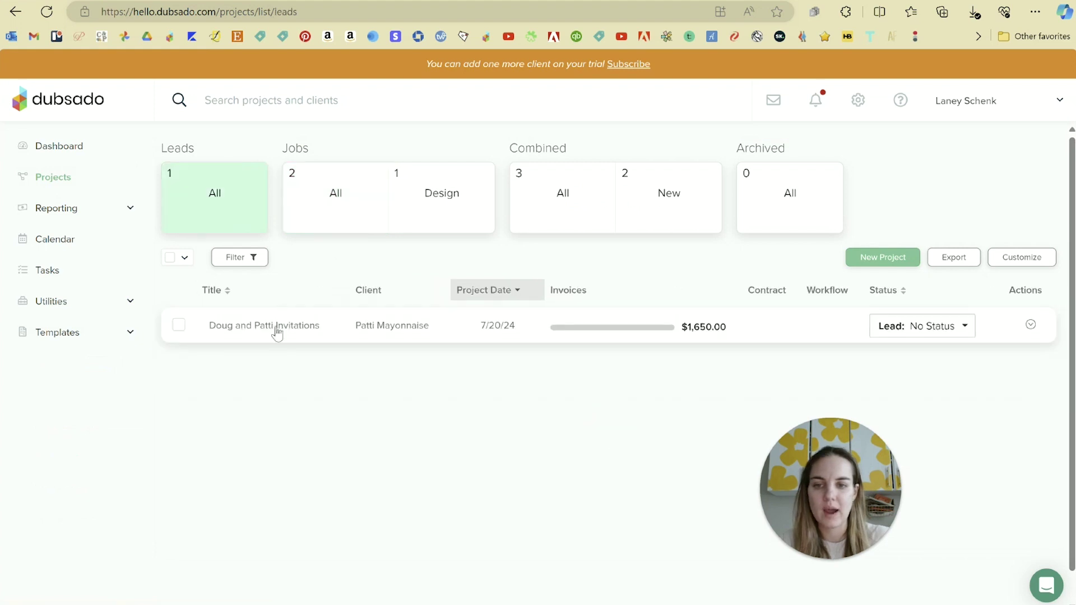
click(388, 322)
click(374, 161)
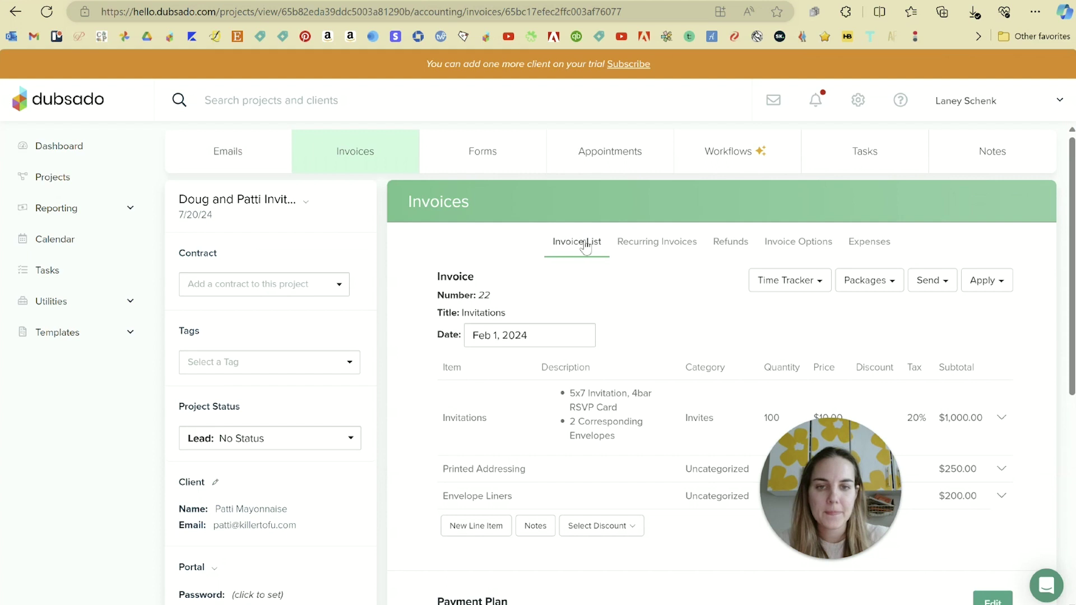
click(586, 246)
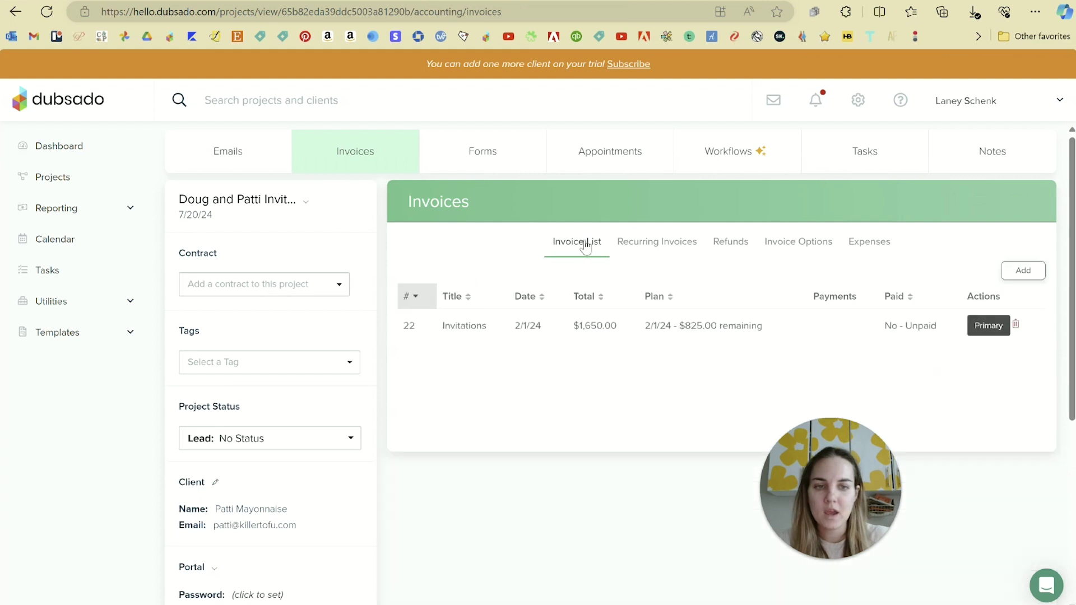
- Add a new blank invoice to the invitations project, and return to the project's invoice list
click(1018, 279)
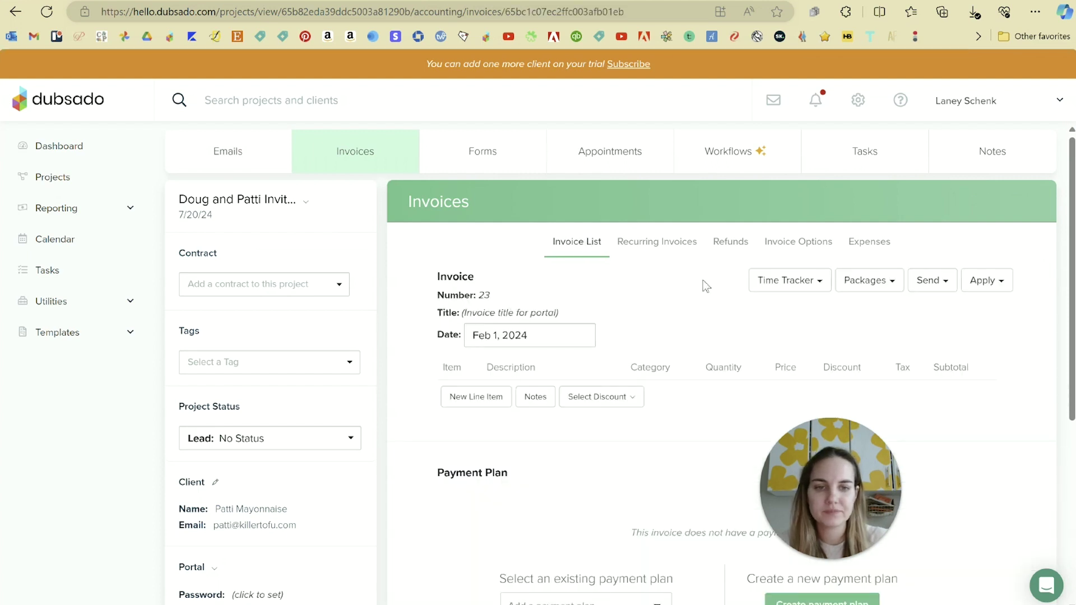
click(570, 251)
click(964, 326)
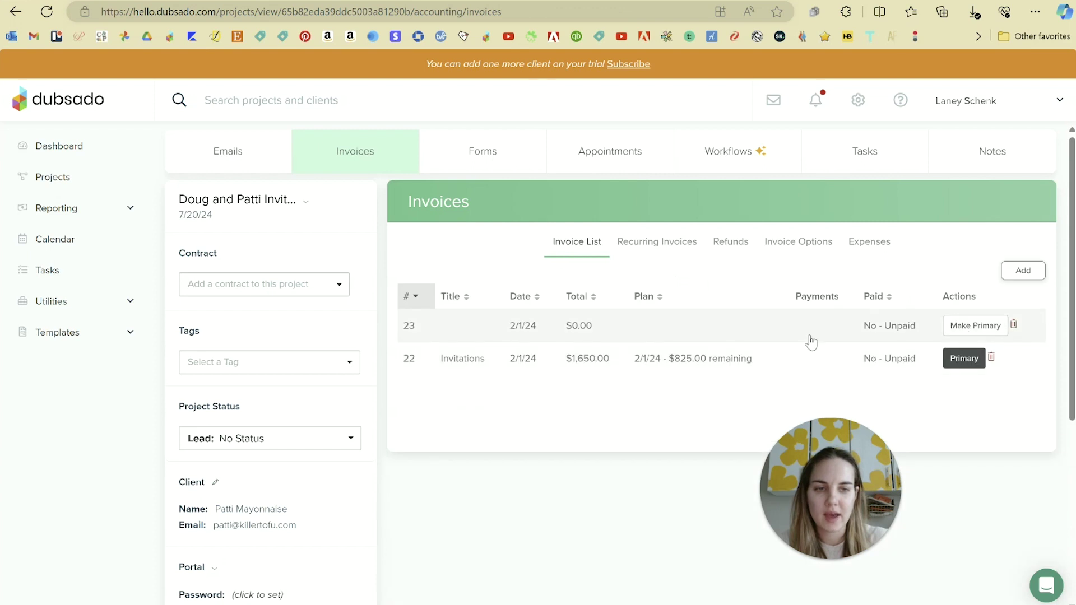
- Open the new blank invoice in the invitations project and fill it with the line items of the Stationery Package
click(522, 331)
scroll(674, 284, down, 1)
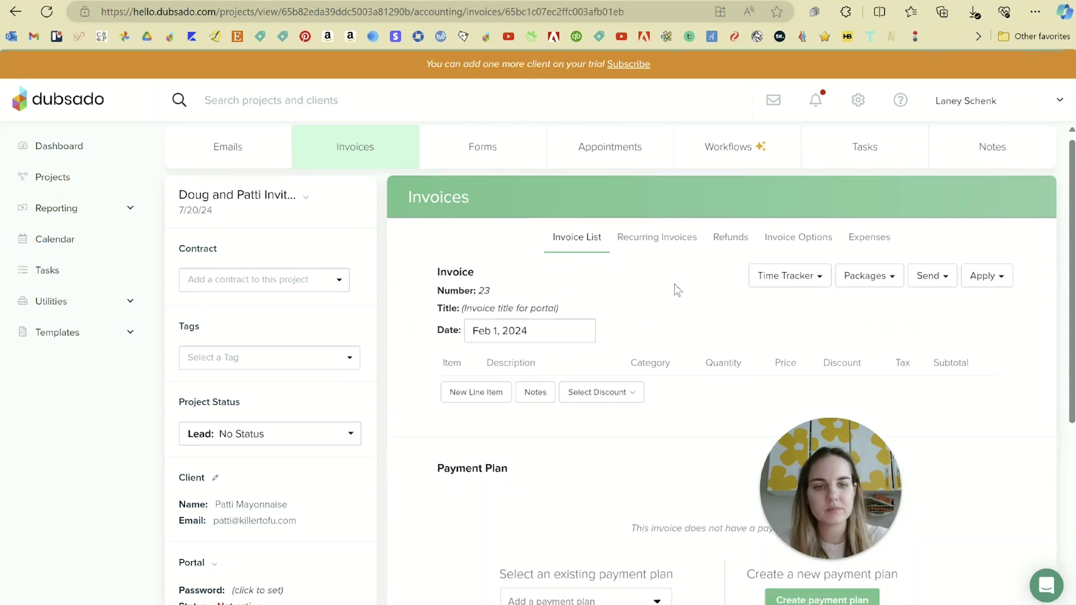
scroll(717, 276, down, 1)
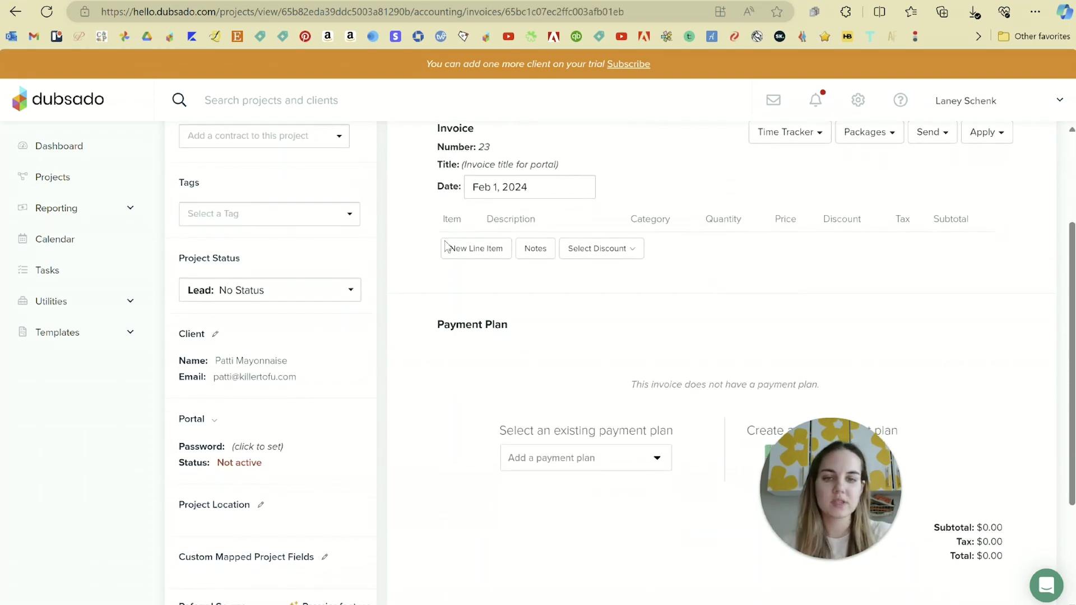
scroll(726, 284, up, 1)
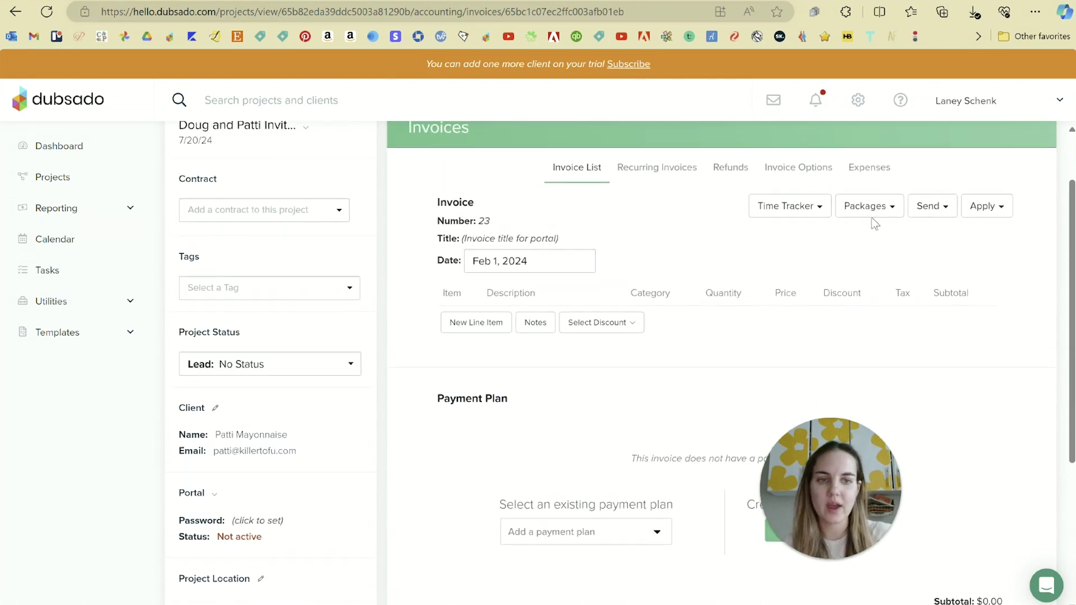
click(873, 219)
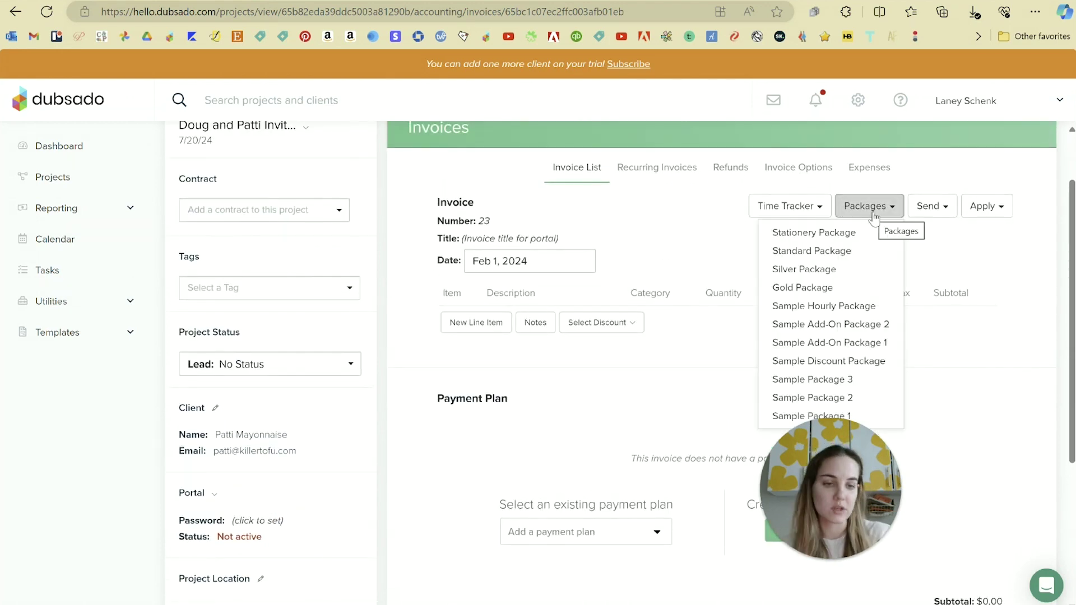
click(814, 233)
scroll(716, 232, down, 1)
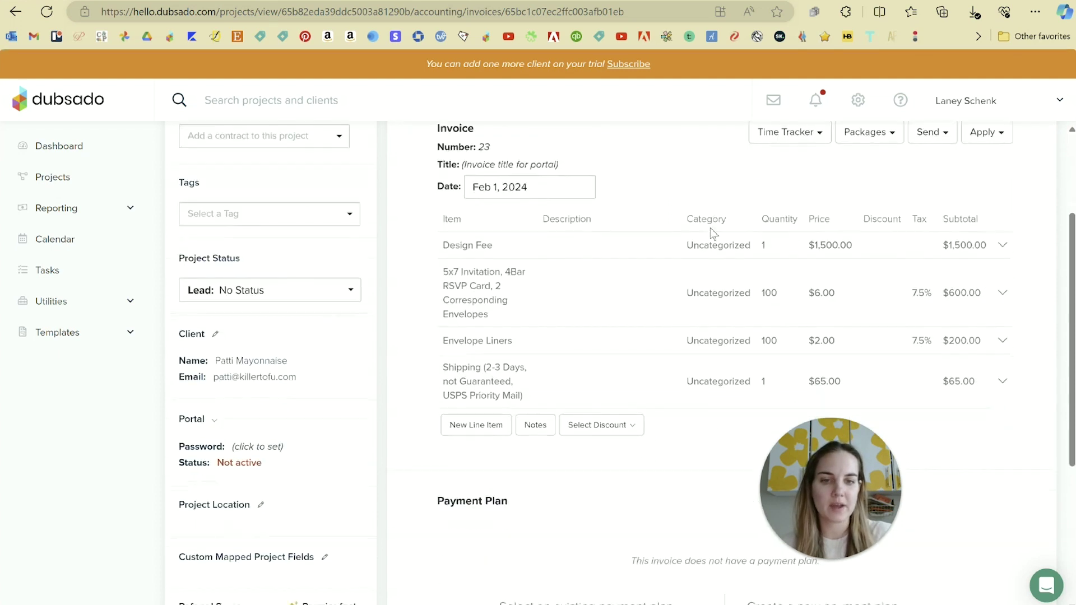
scroll(712, 232, down, 1)
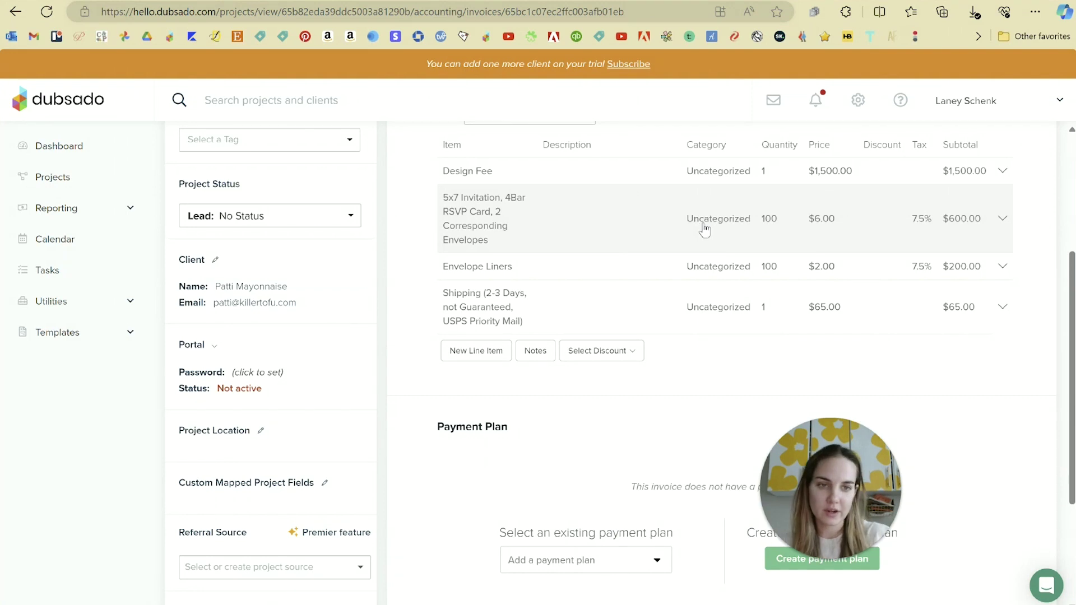
scroll(923, 337, up, 1)
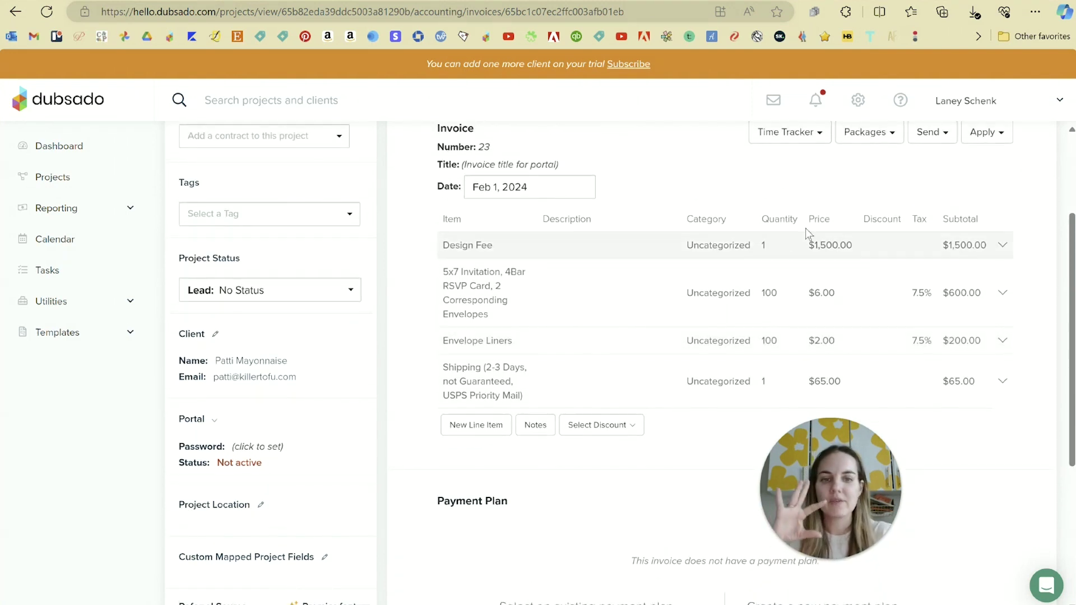
- Review the invoice totals and the existing payment plans on offer without choosing one
scroll(806, 228, down, 4)
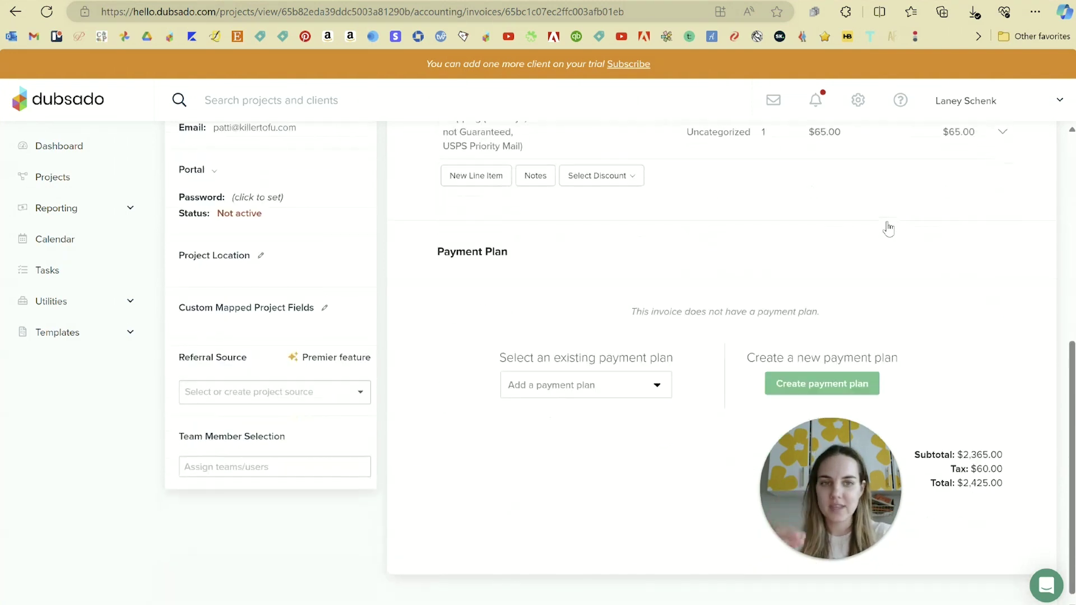
click(633, 377)
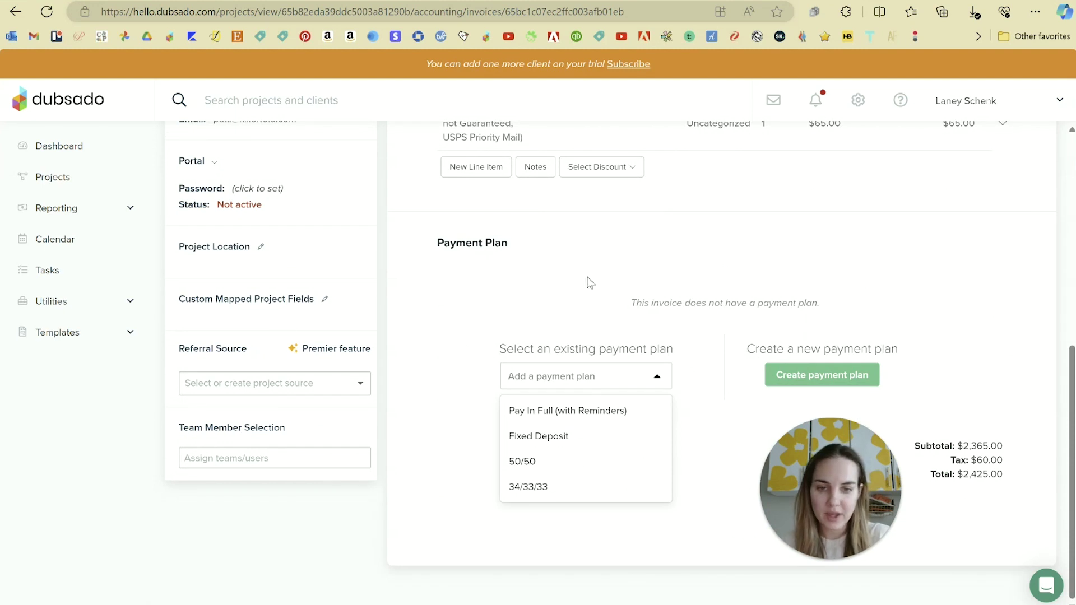
click(594, 241)
scroll(594, 241, up, 5)
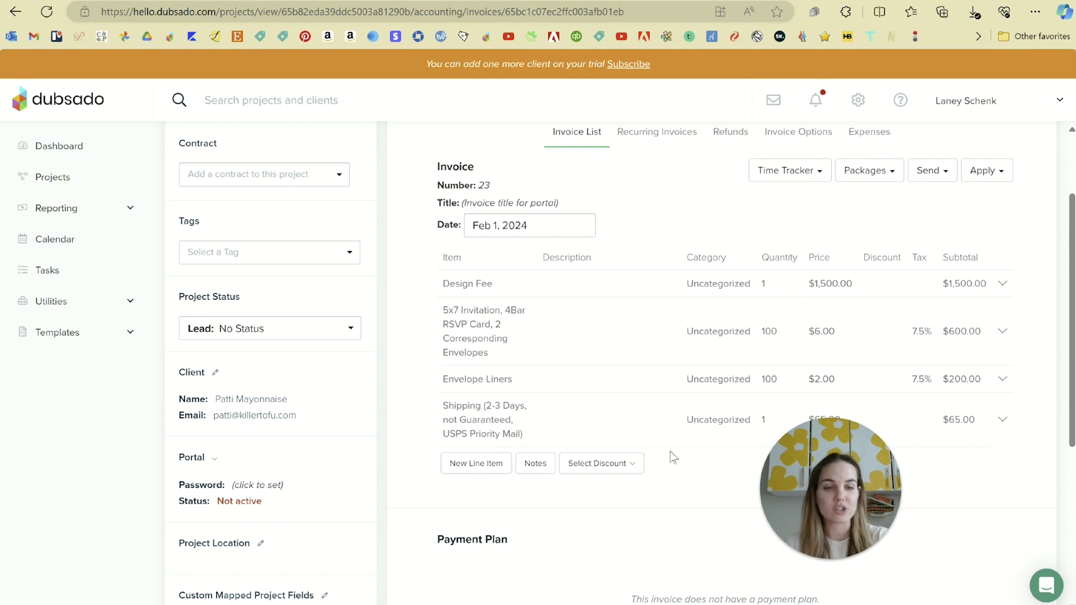
- Set the quantity of the "5x7 Invitation, 4Bar RSVP Card, 2 Corresponding Envelopes" line item to 110
scroll(923, 206, down, 3)
click(1003, 184)
click(919, 204)
click(479, 459)
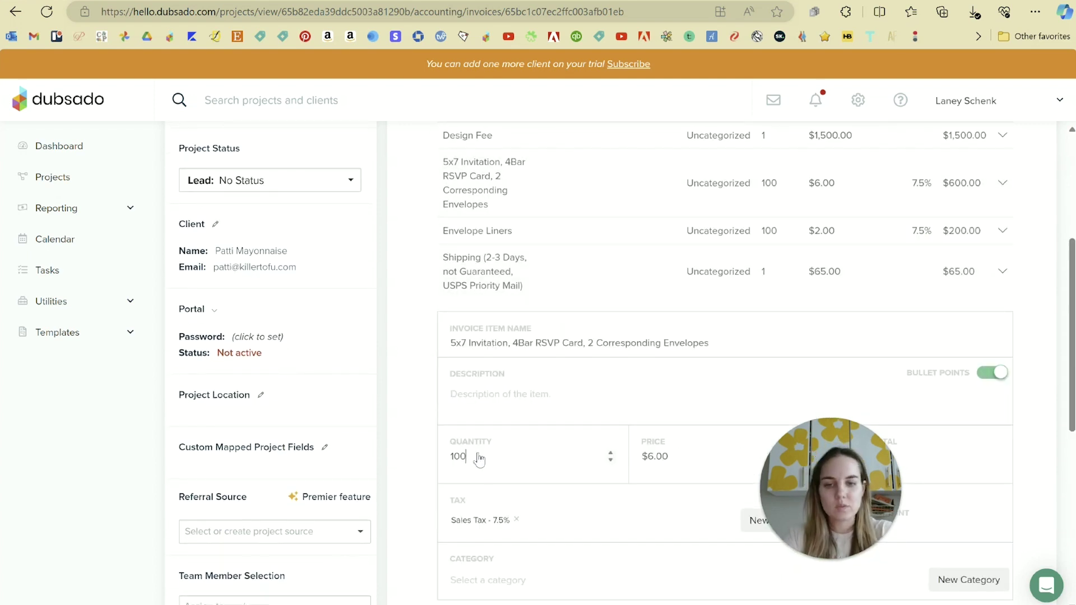
key(BackSpace)
key(BackSpace)
text(10)
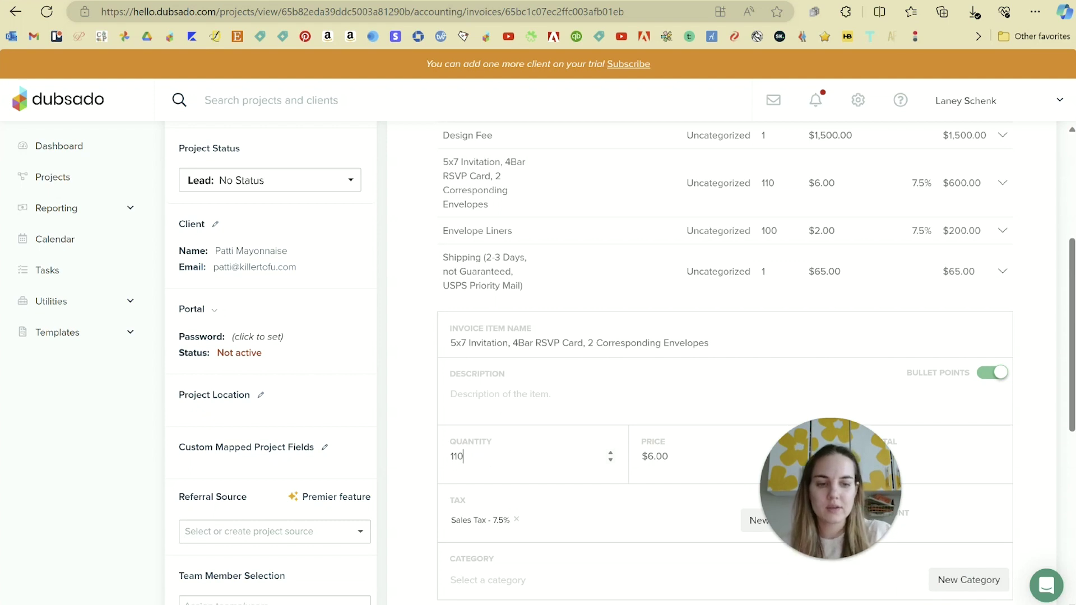
click(1035, 172)
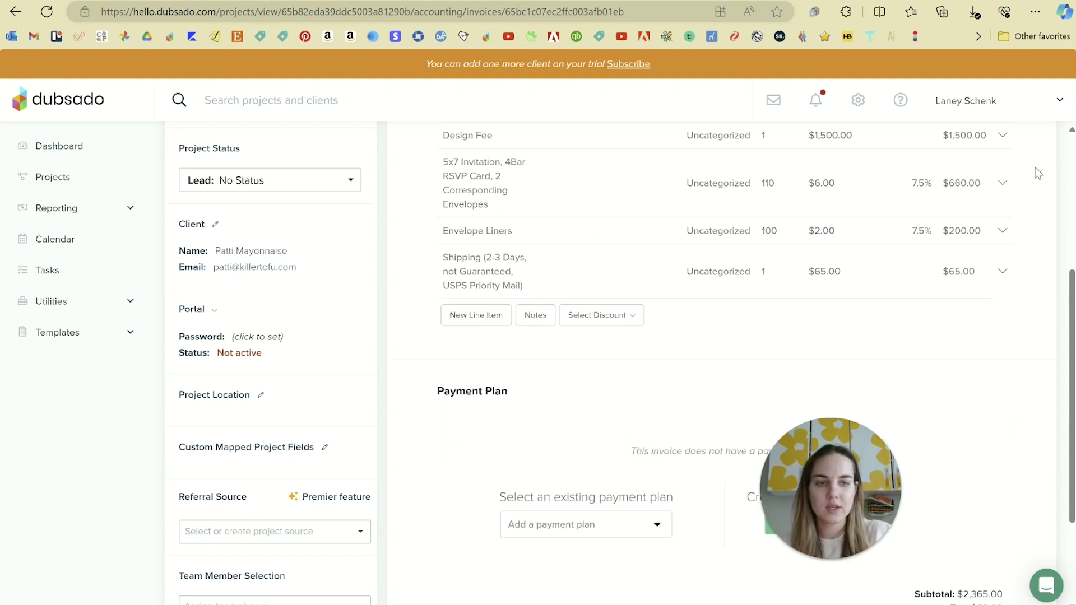
- Set the quantity of the "Envelope Liners" line item to 110
click(1003, 231)
click(916, 252)
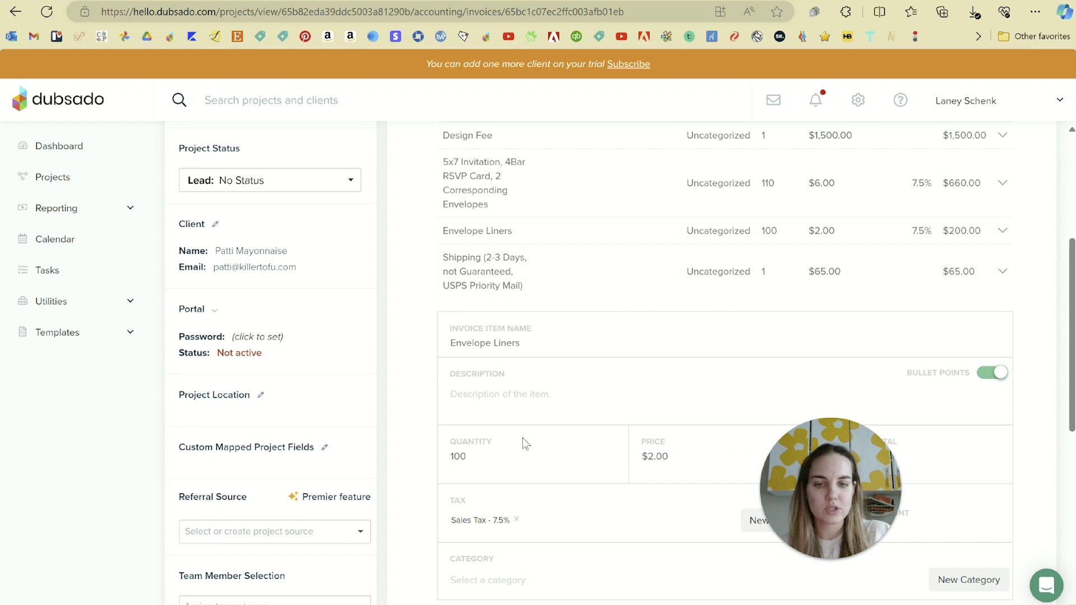
click(527, 458)
key(BackSpace)
key(BackSpace)
text(10)
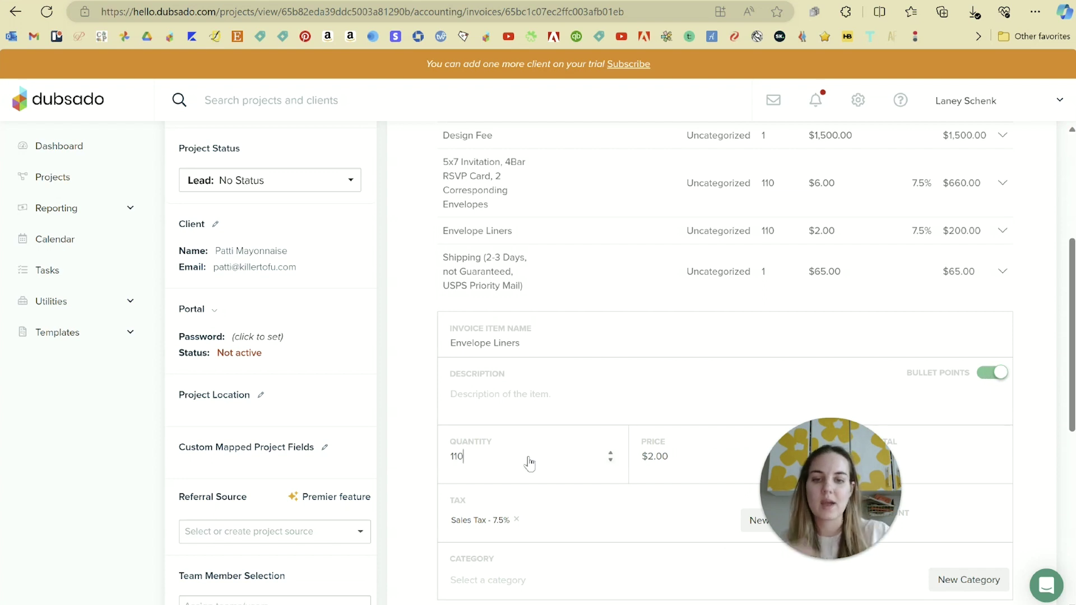
key(Return)
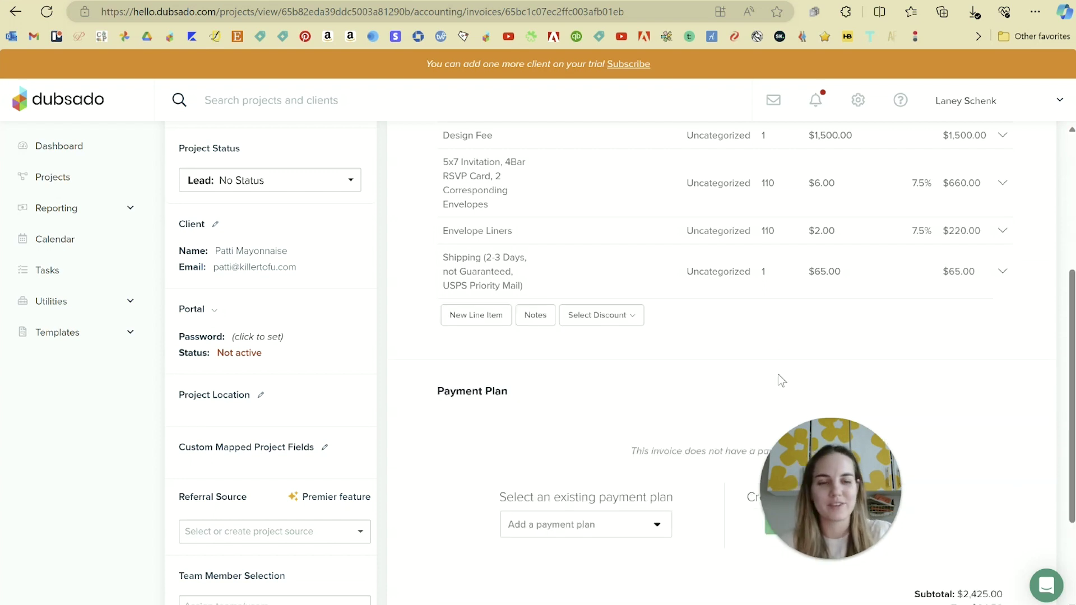
drag(802, 435, 934, 453)
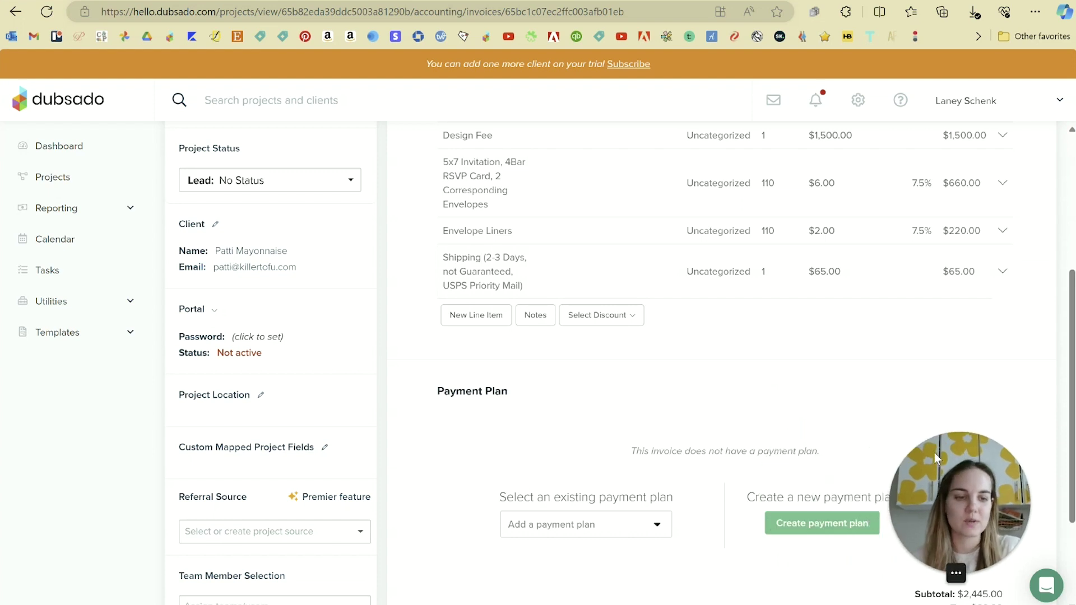
- Add Sample Add-On Package 2 to the same invoice and check the resulting line items
scroll(752, 367, up, 3)
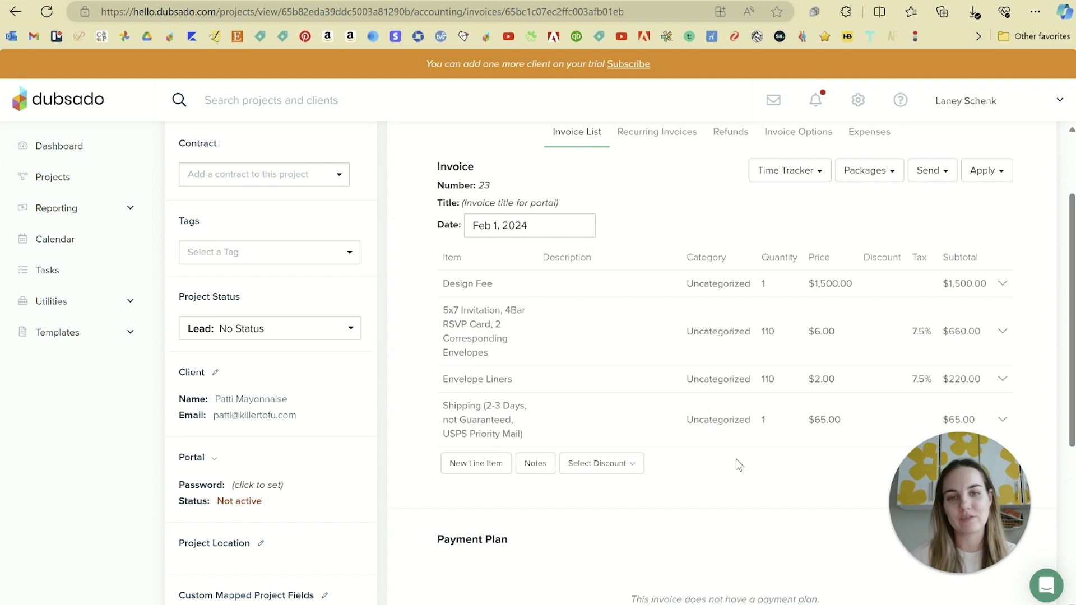
scroll(738, 465, up, 2)
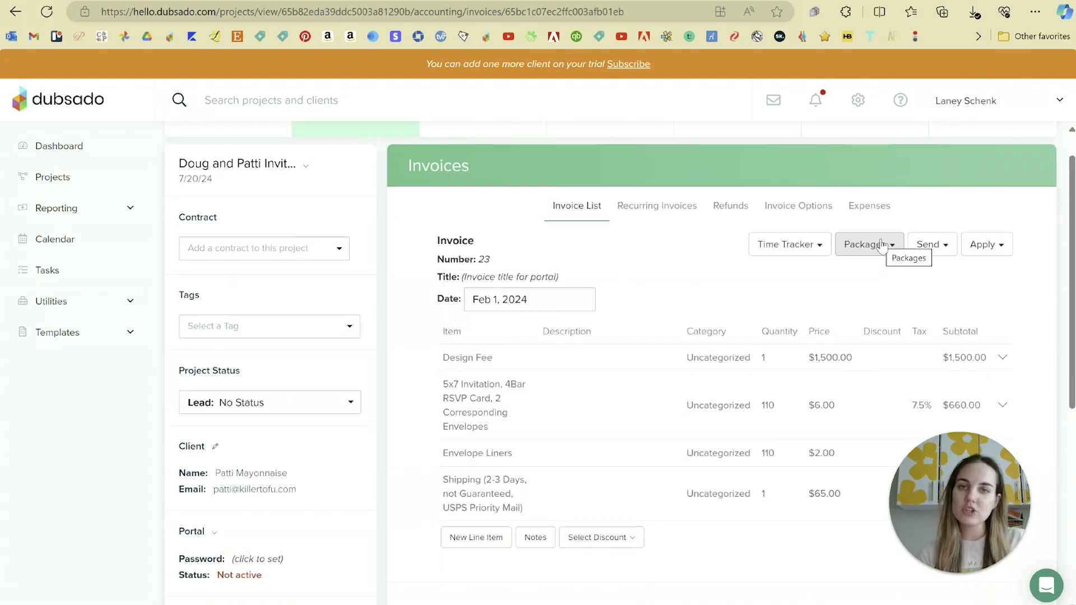
click(875, 247)
scroll(861, 252, down, 4)
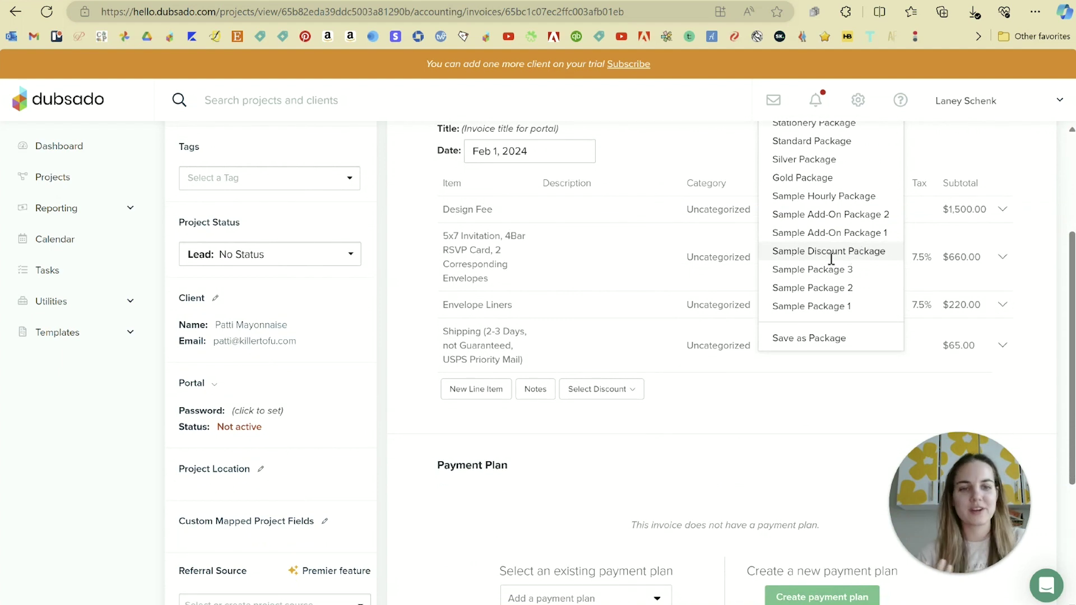
click(829, 214)
scroll(689, 342, down, 3)
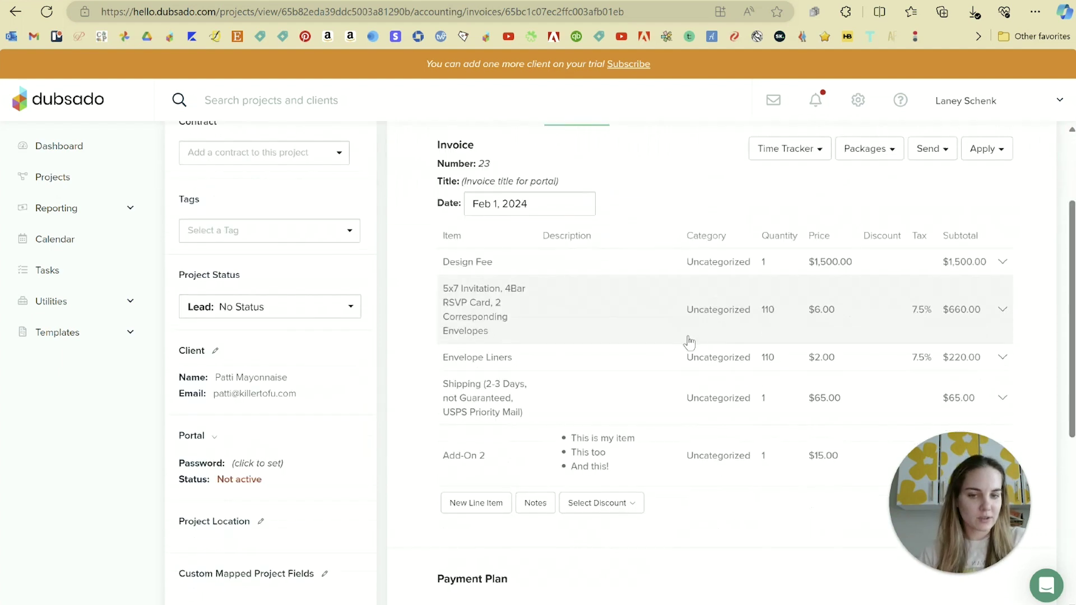
scroll(689, 342, down, 2)
scroll(708, 478, up, 1)
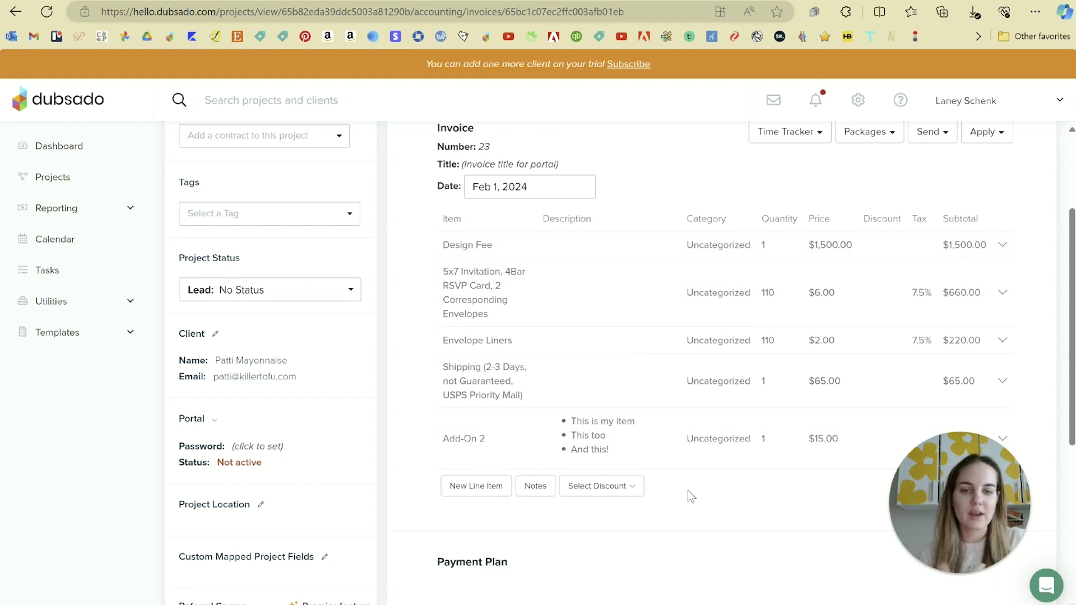
scroll(695, 477, down, 1)
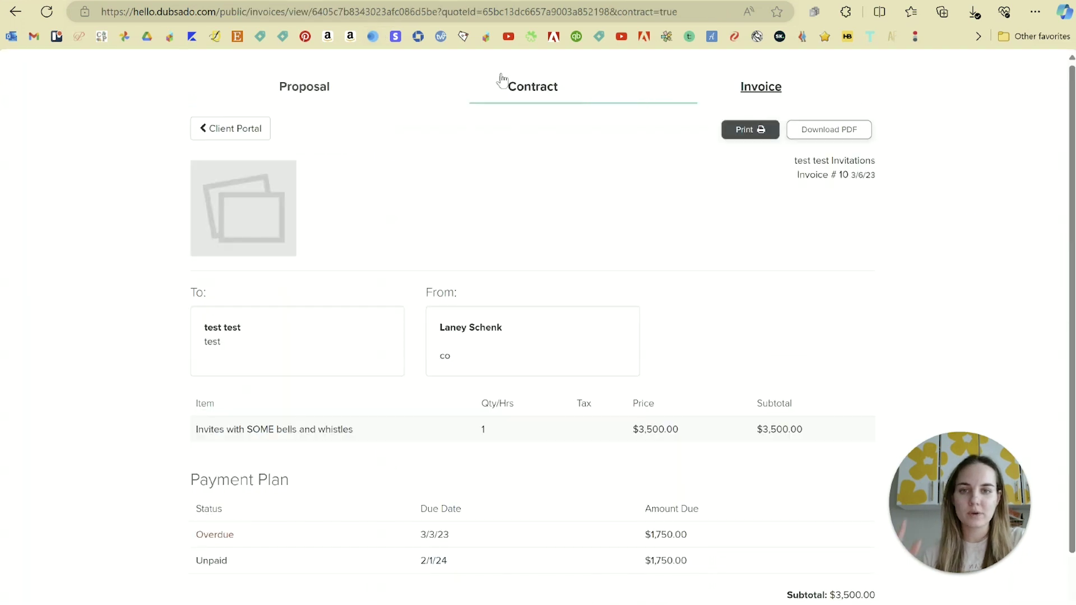
- Show the invoice part of the client-facing proposal, contract and invoice page
click(723, 84)
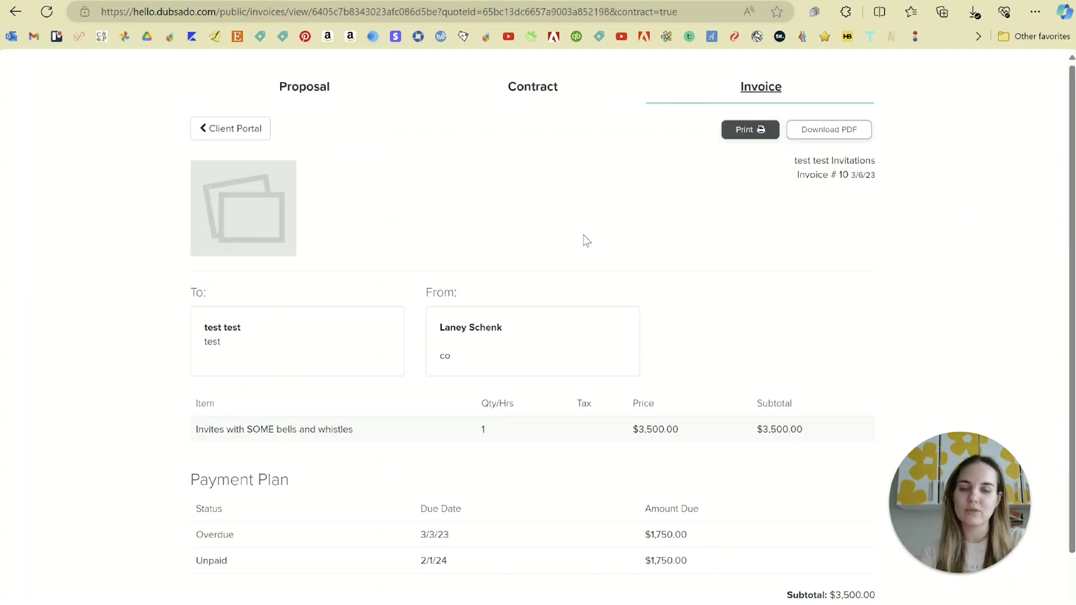